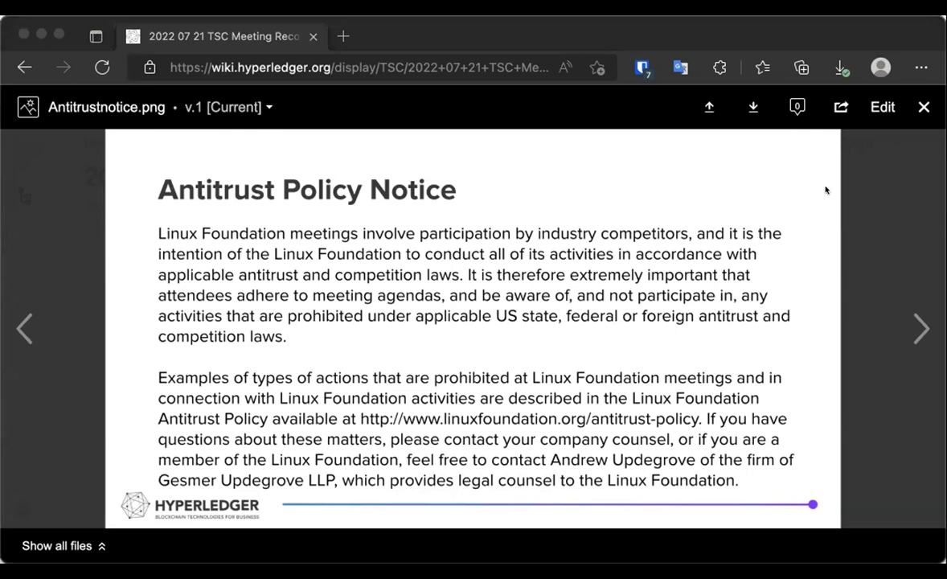
# Close the antitrust notice image and scroll down the TSC meeting page toward Task Force Discussion
pyautogui.click(380, 183)
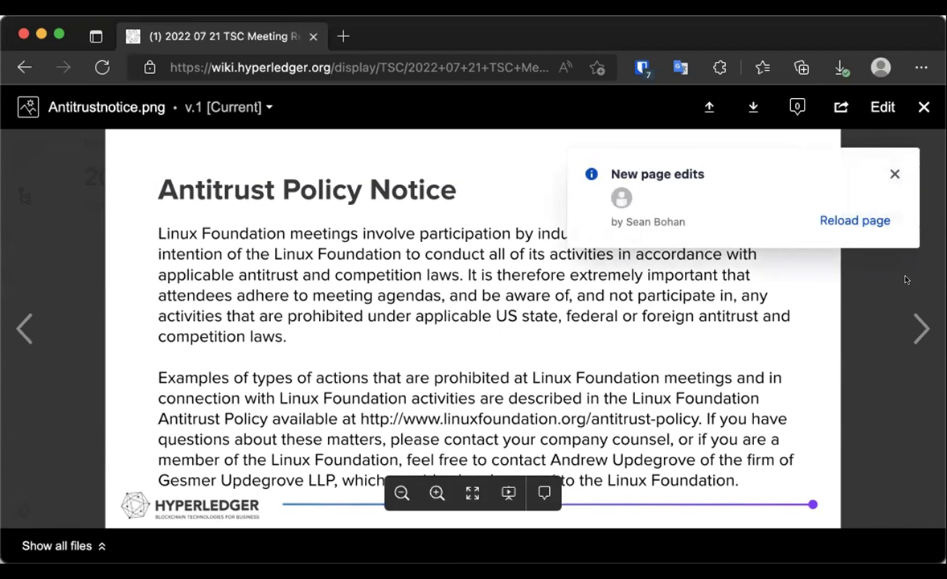
pyautogui.click(923, 107)
pyautogui.scroll(-5, 729, 408)
pyautogui.scroll(-1, 729, 409)
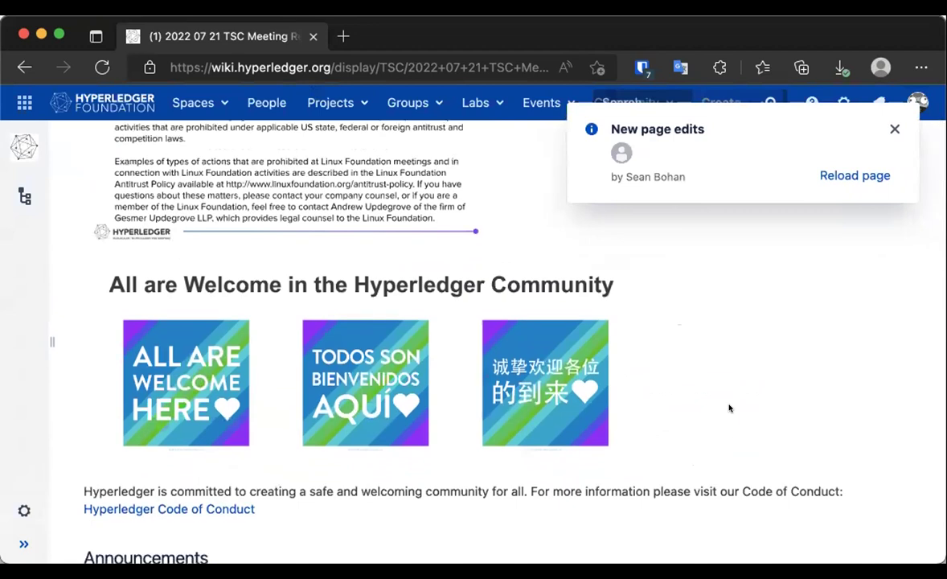
pyautogui.scroll(-8, 729, 409)
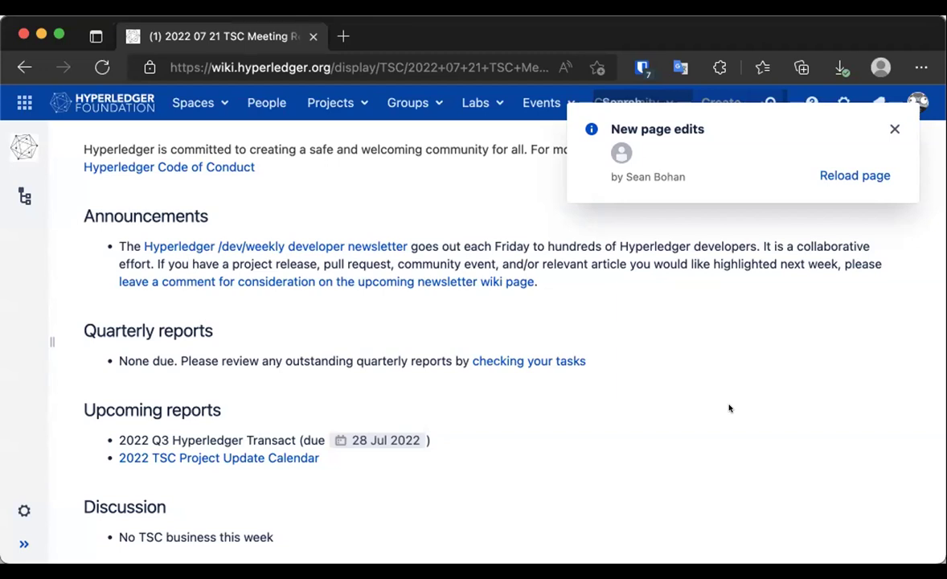
pyautogui.scroll(-4, 729, 408)
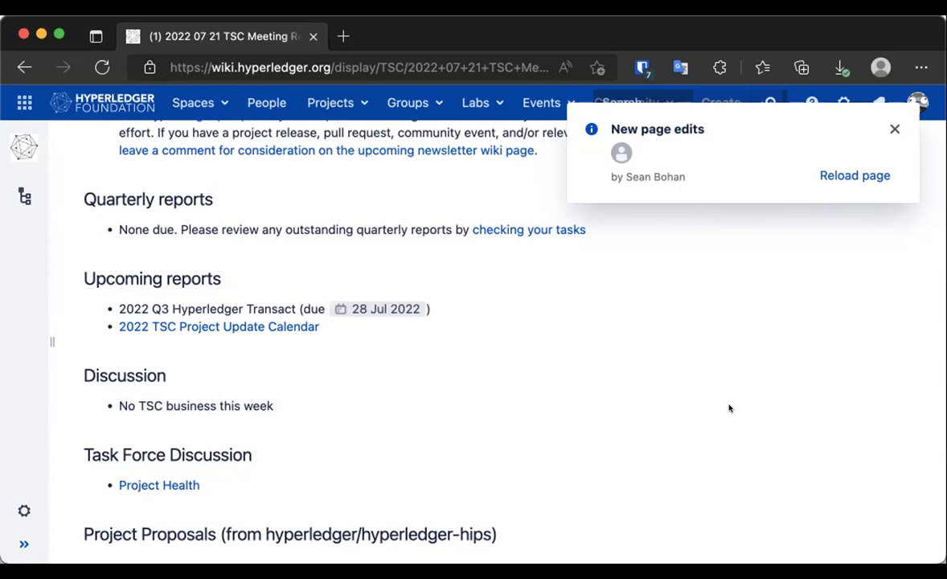
# Scroll further down the 2022 07 21 TSC meeting record page
pyautogui.scroll(-3, 728, 409)
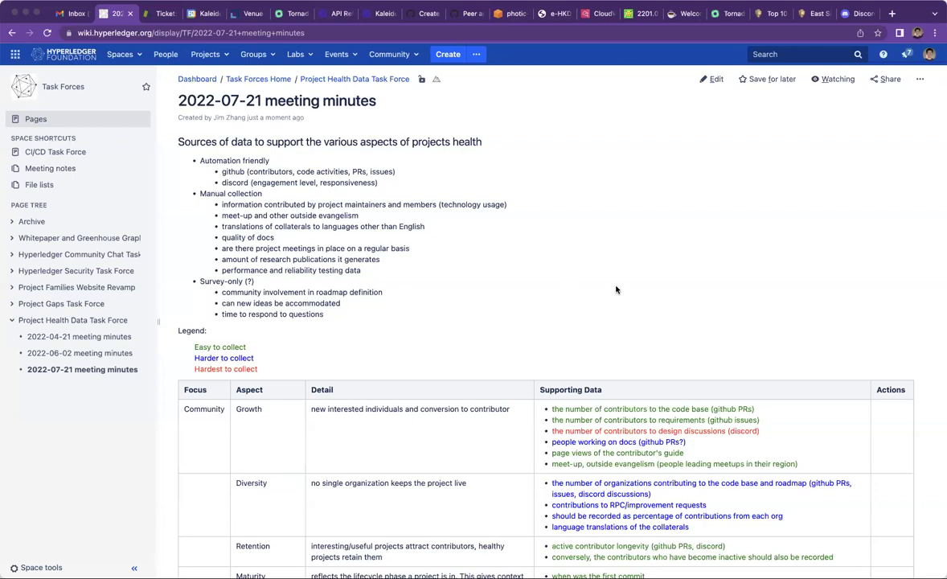
pyautogui.scroll(-2, 615, 290)
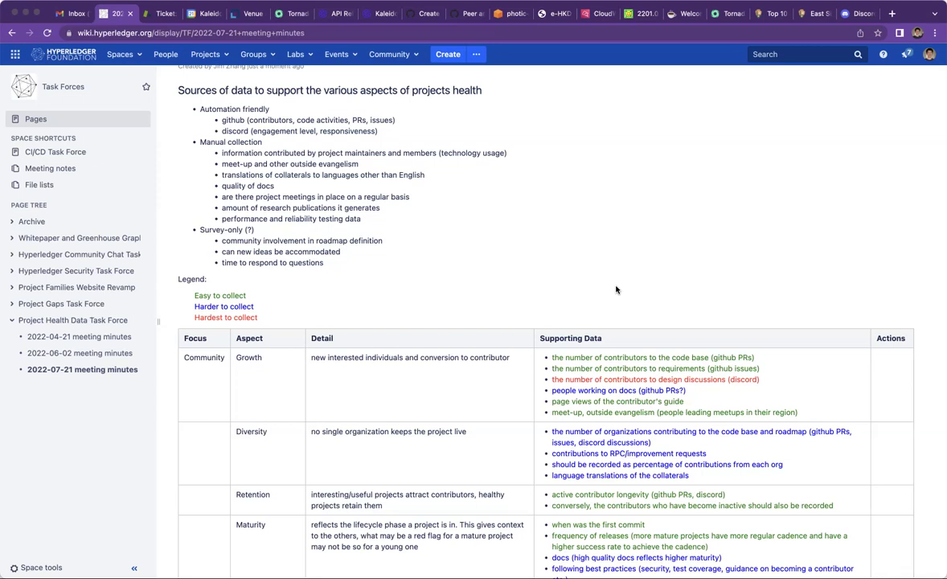
pyautogui.scroll(-5, 616, 290)
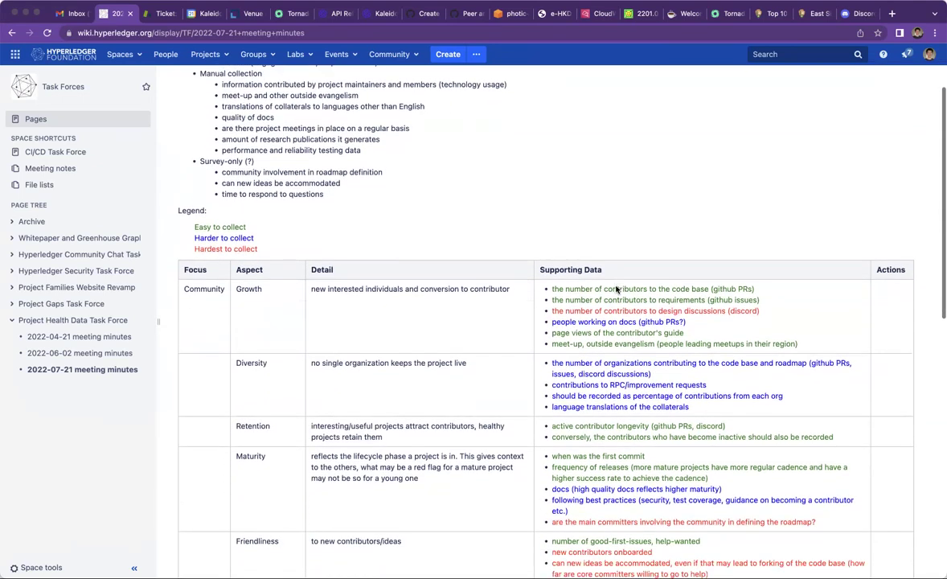
pyautogui.scroll(-2, 631, 126)
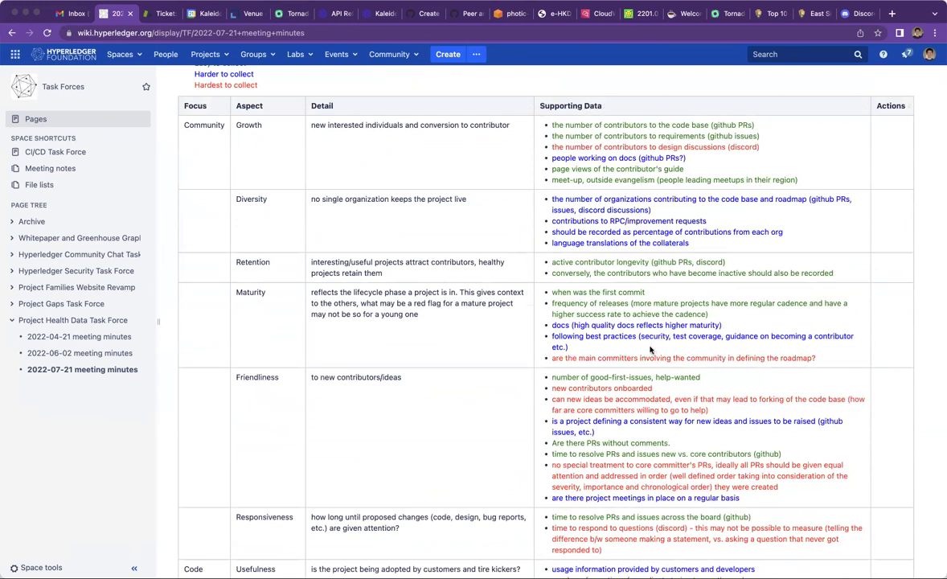
pyautogui.scroll(8, 651, 350)
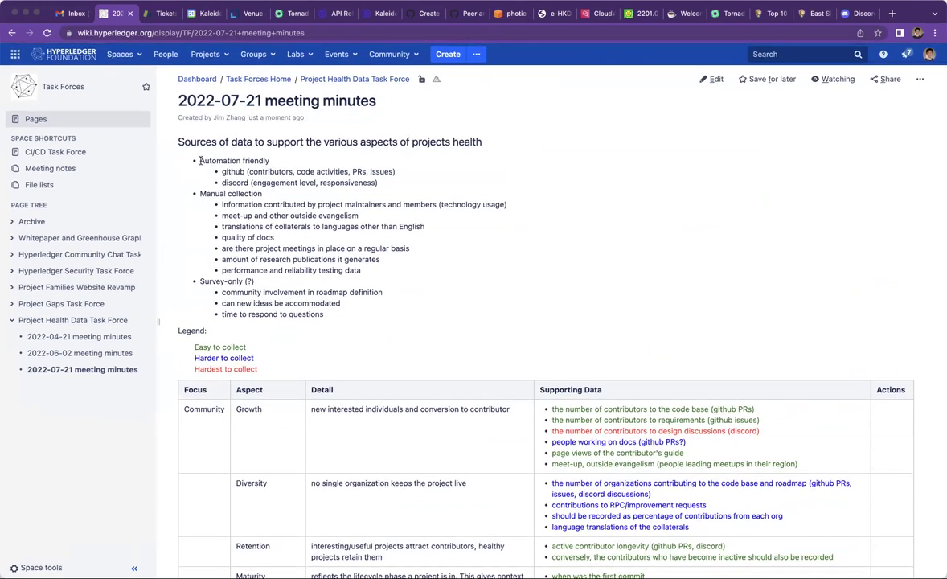
pyautogui.moveTo(198, 163); pyautogui.dragTo(364, 316)
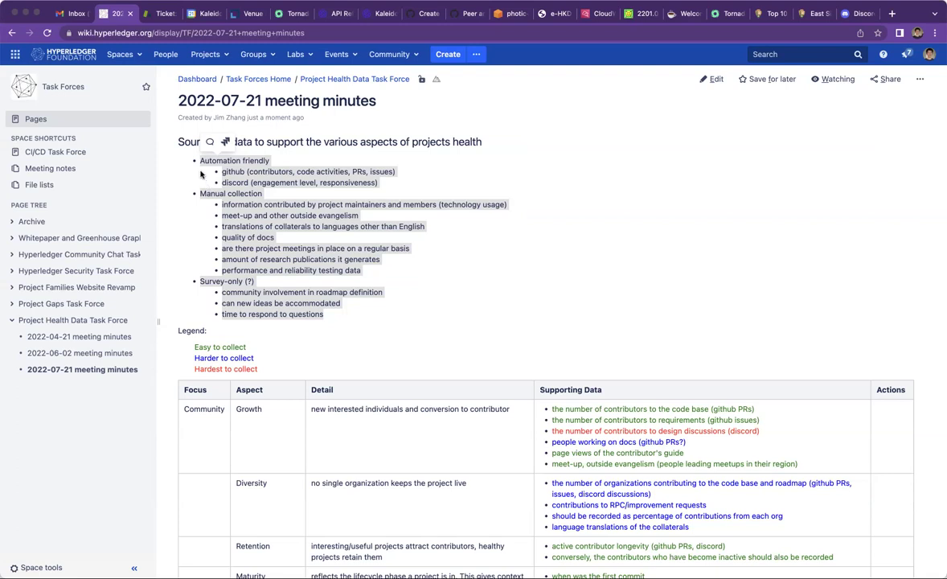
pyautogui.click(193, 174)
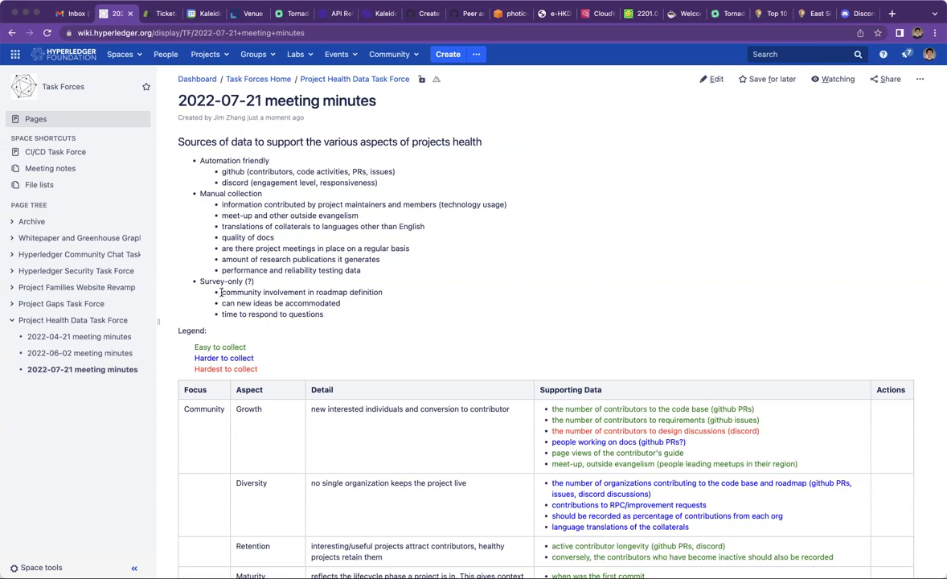
pyautogui.moveTo(220, 292); pyautogui.dragTo(335, 317)
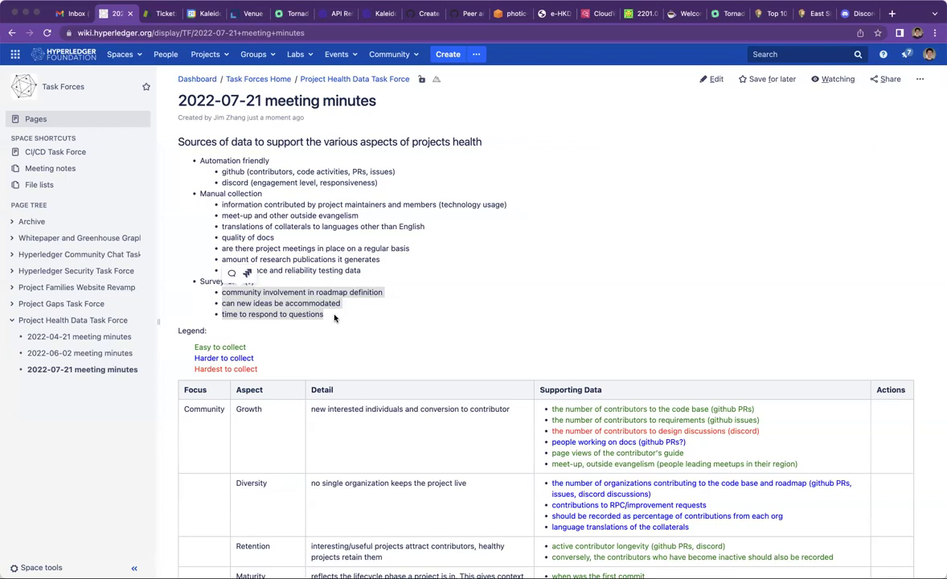
pyautogui.click(335, 317)
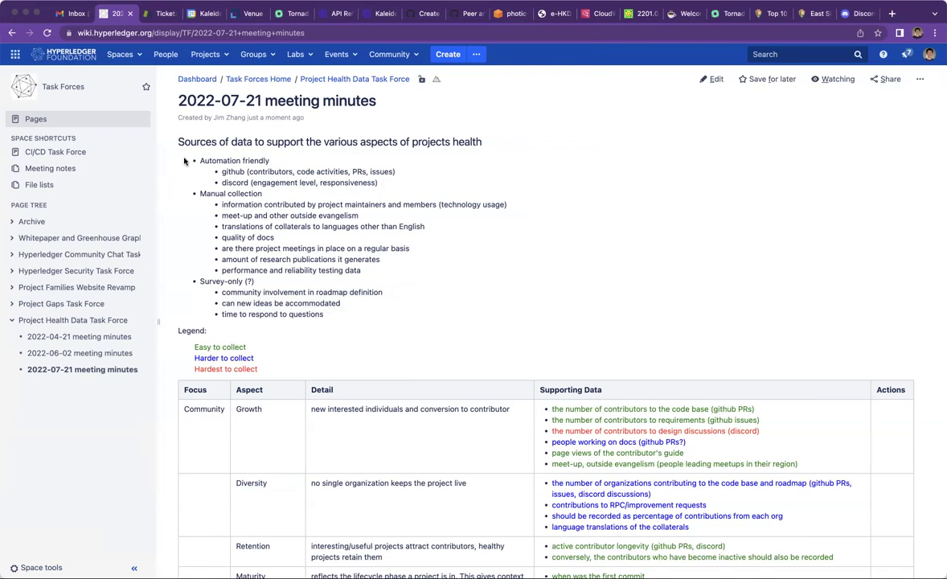
pyautogui.moveTo(183, 160); pyautogui.dragTo(383, 319)
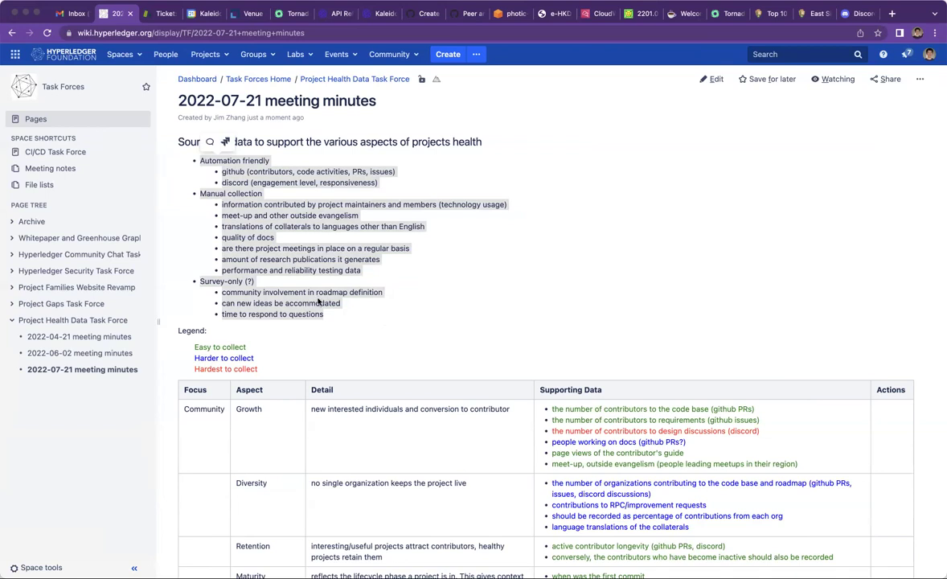
pyautogui.click(259, 285)
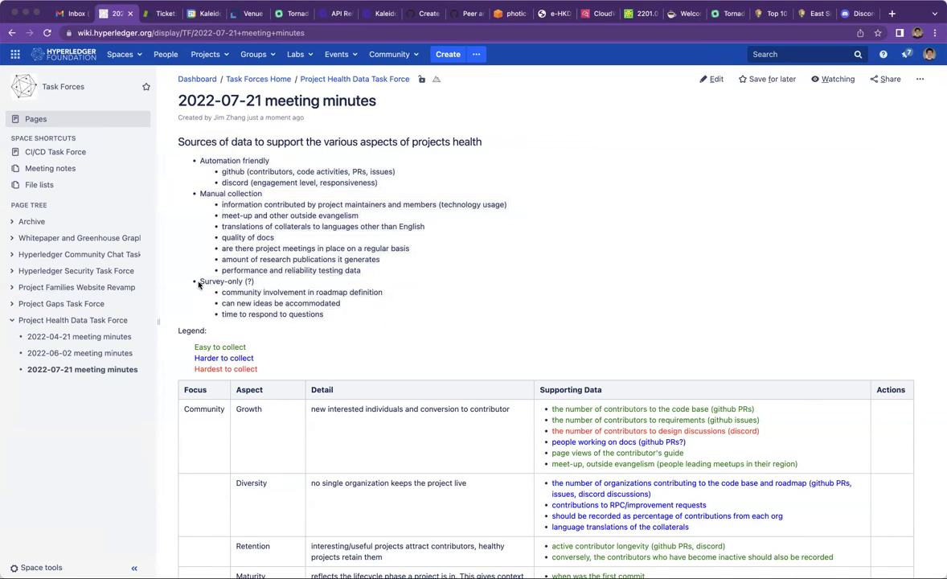
pyautogui.moveTo(199, 282); pyautogui.dragTo(341, 317)
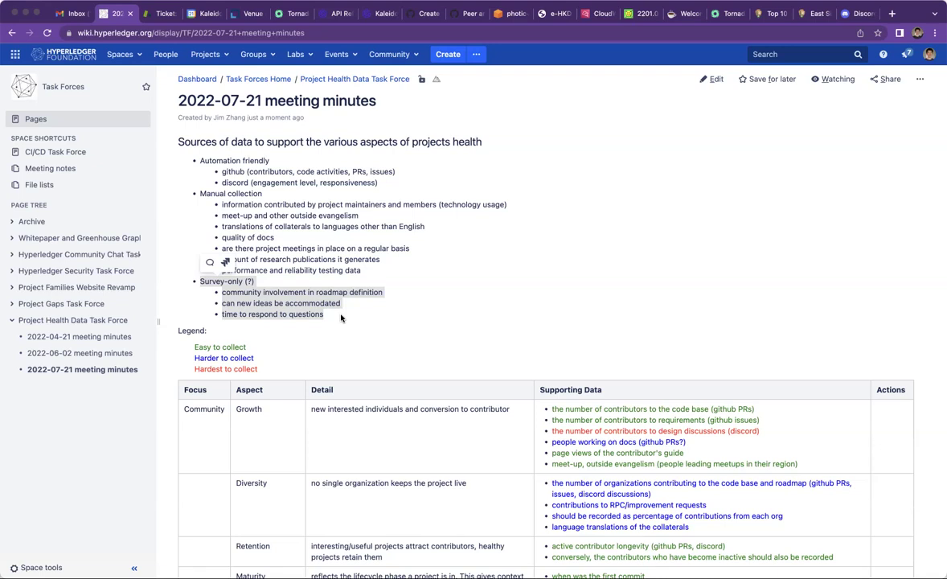
# Open the minutes page in the editor with the caret after 'time to respond to questions'
pyautogui.click(761, 187)
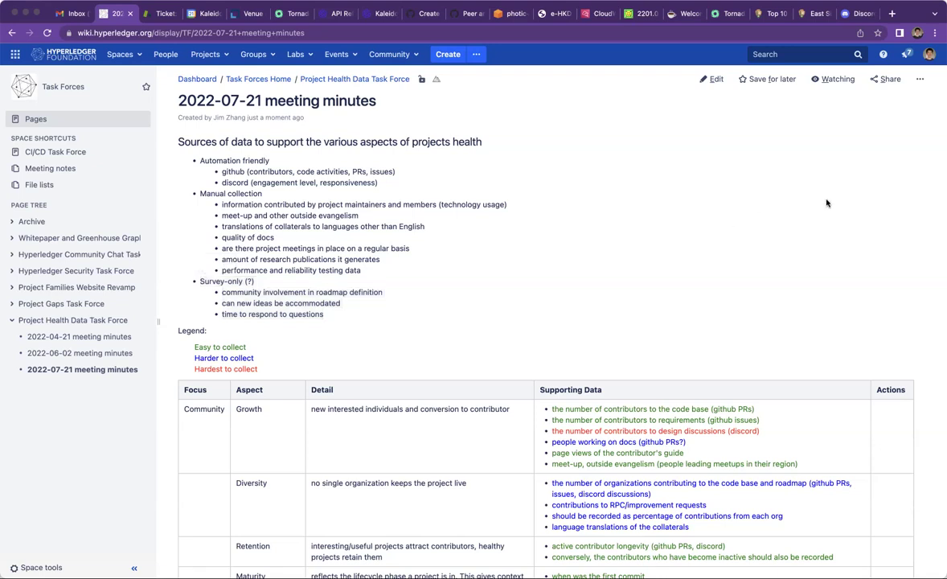
pyautogui.click(714, 80)
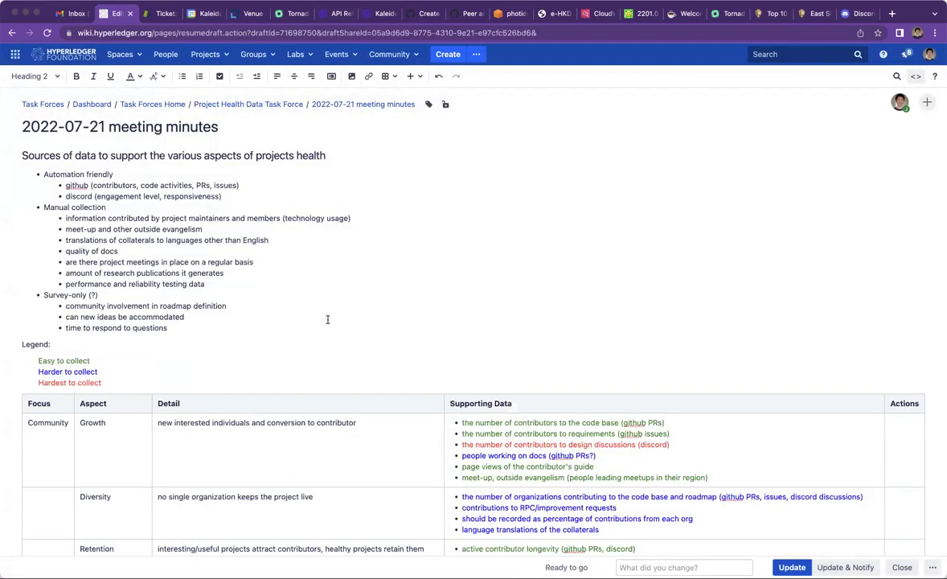
pyautogui.click(313, 327)
# Add a Survey-only bullet warning against subjective input but valuing people's 'feeling' about continued engagement
pyautogui.press('Return')
pyautogui.write('()')
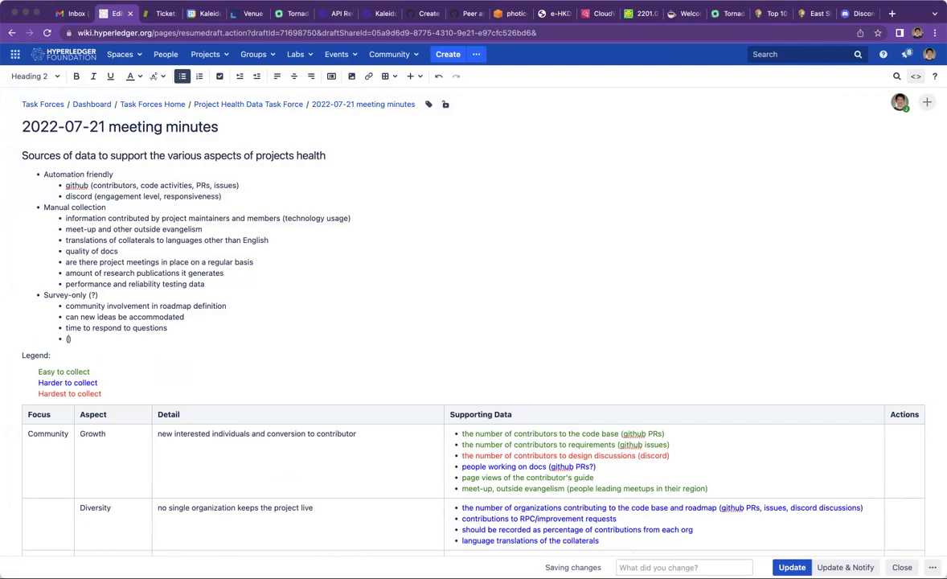
pyautogui.write('we need to be very careful to not make this ')
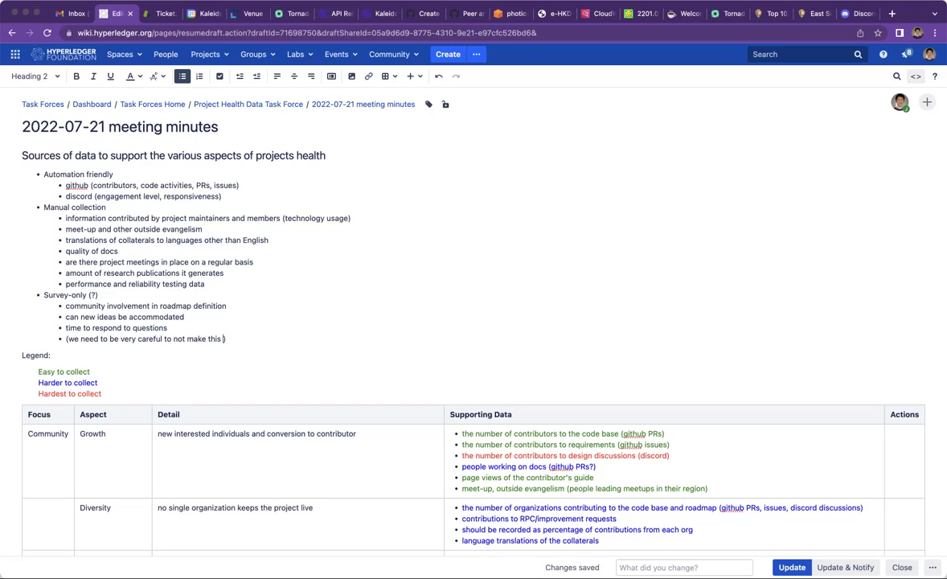
pyautogui.write('type of input subjective')
pyautogui.write('; or the other hand, ')
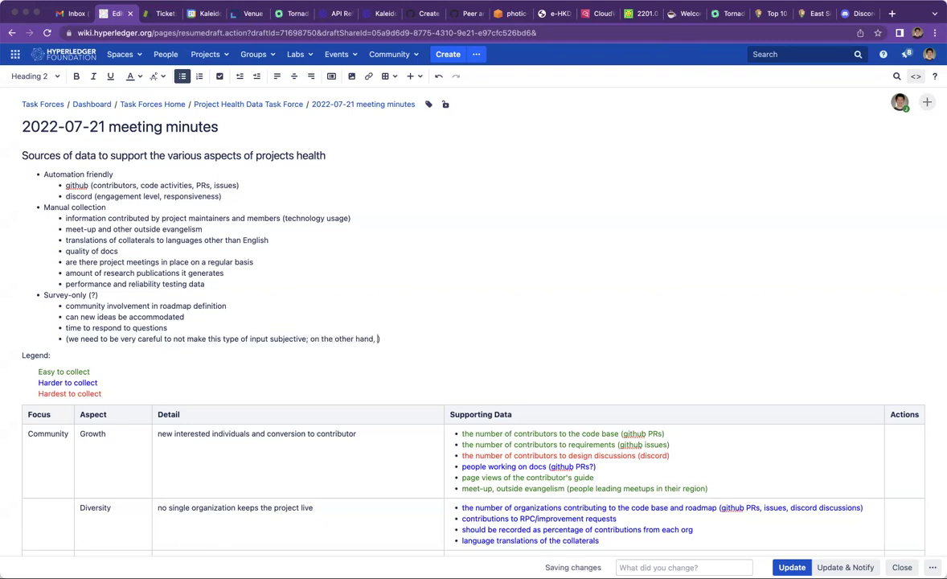
pyautogui.write('"feeling"')
pyautogui.write('is ')
pyautogui.write('very important')
pyautogui.write(' for people')
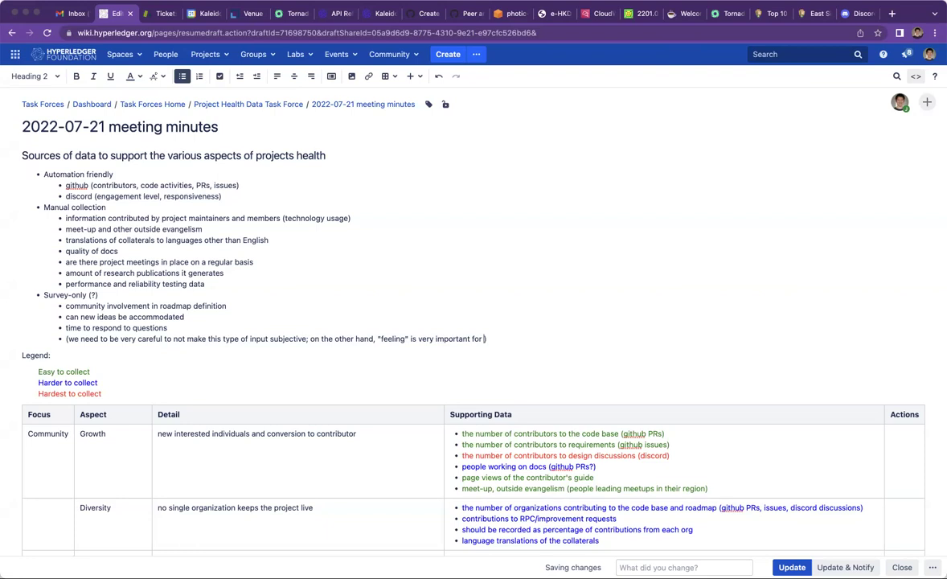
pyautogui.write(' to just')
pyautogui.press('BackSpace')
pyautogui.press('BackSpace')
pyautogui.write("dge how much they'd like to continue to engage")
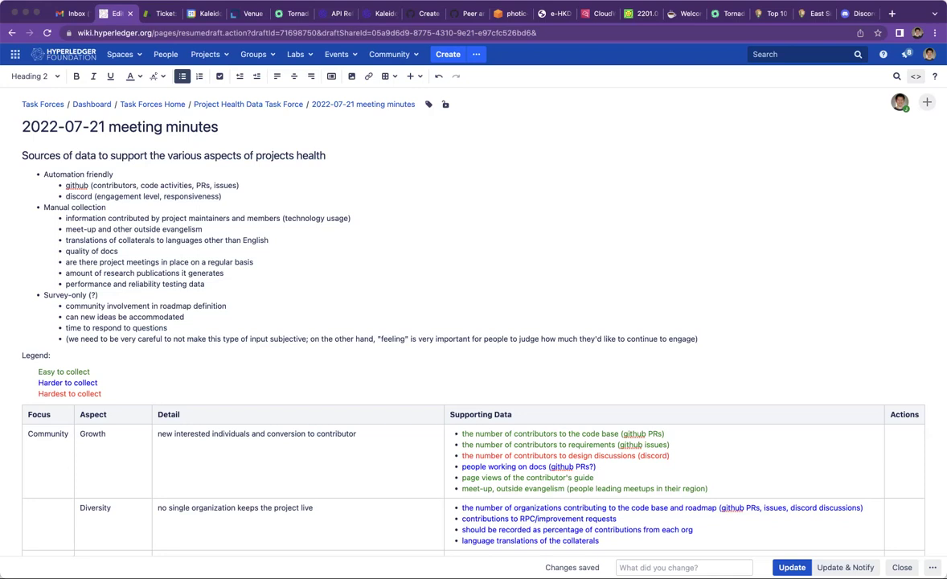
pyautogui.hotkey('shift', 'Home')
pyautogui.hotkey('shift', 'Up')
pyautogui.hotkey('shift', 'Up')
pyautogui.hotkey('shift', 'Up')
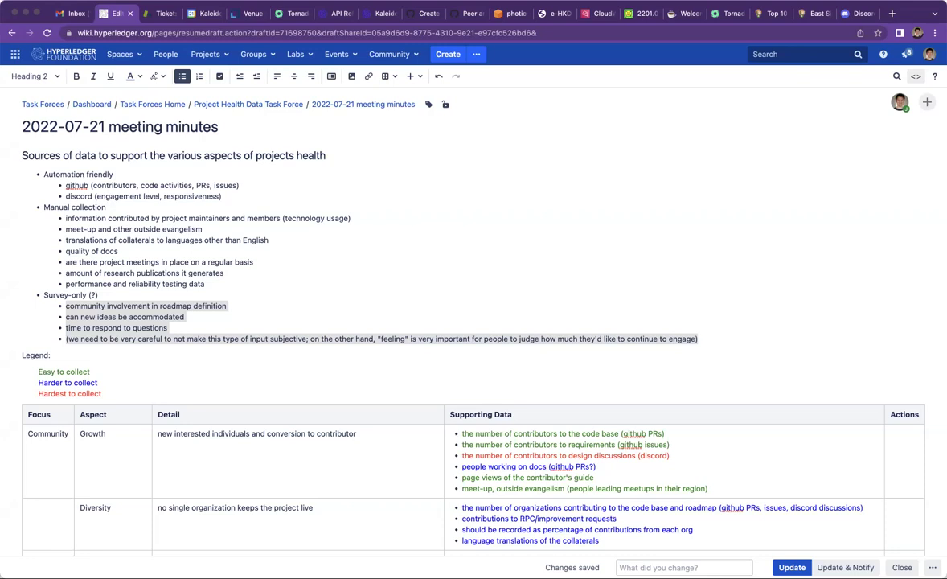
pyautogui.click(698, 338)
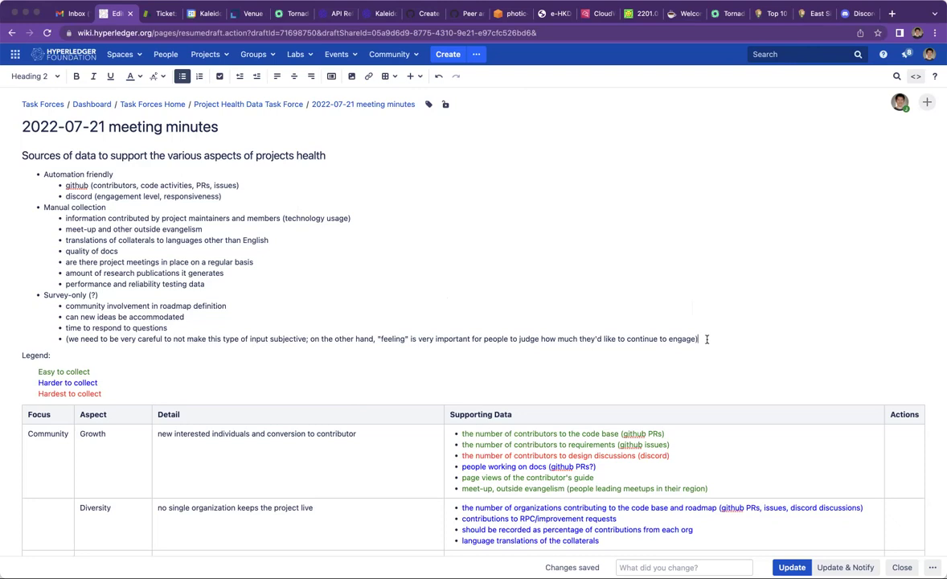
# Write '(external tools: hackerXXX, etc. are the reported issued being treated properly)' and start a fresh bullet
pyautogui.press('Return')
pyautogui.write('()')
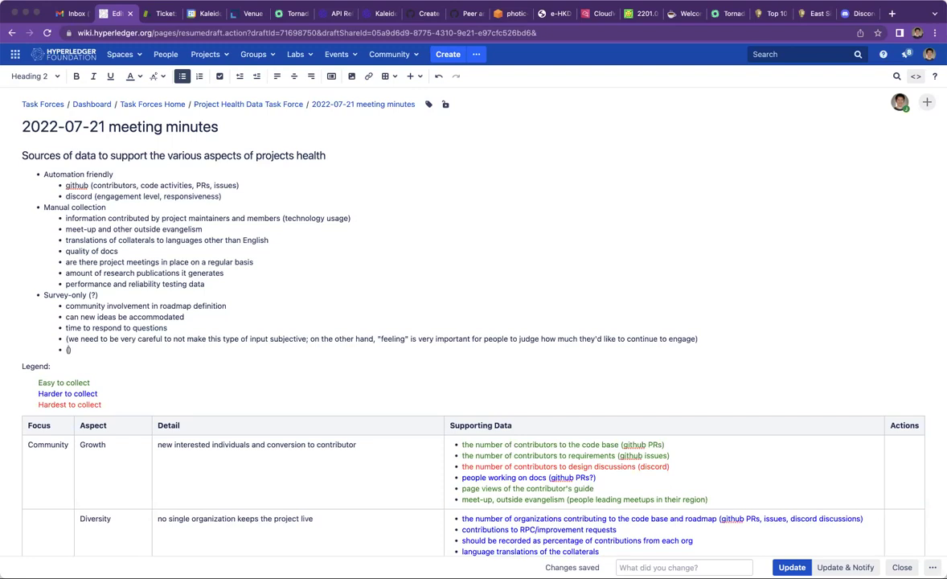
pyautogui.write('tools that')
pyautogui.press('Left')
pyautogui.press('Left')
pyautogui.press('Left')
pyautogui.press('Left')
pyautogui.press('Left')
pyautogui.press('Left')
pyautogui.press('Left')
pyautogui.press('Left')
pyautogui.press('Left')
pyautogui.press('Left')
pyautogui.write('external')
pyautogui.press('Right')
pyautogui.press('Right')
pyautogui.press('Right')
pyautogui.press('Right')
pyautogui.press('Right')
pyautogui.press('Right')
pyautogui.press('Right')
pyautogui.press('Right')
pyautogui.press('Right')
pyautogui.press('Right')
pyautogui.press('Right')
pyautogui.press('BackSpace')
pyautogui.press('BackSpace')
pyautogui.press('BackSpace')
pyautogui.press('BackSpace')
pyautogui.press('BackSpace')
pyautogui.press('BackSpace')
pyautogui.write(': hackerXXX')
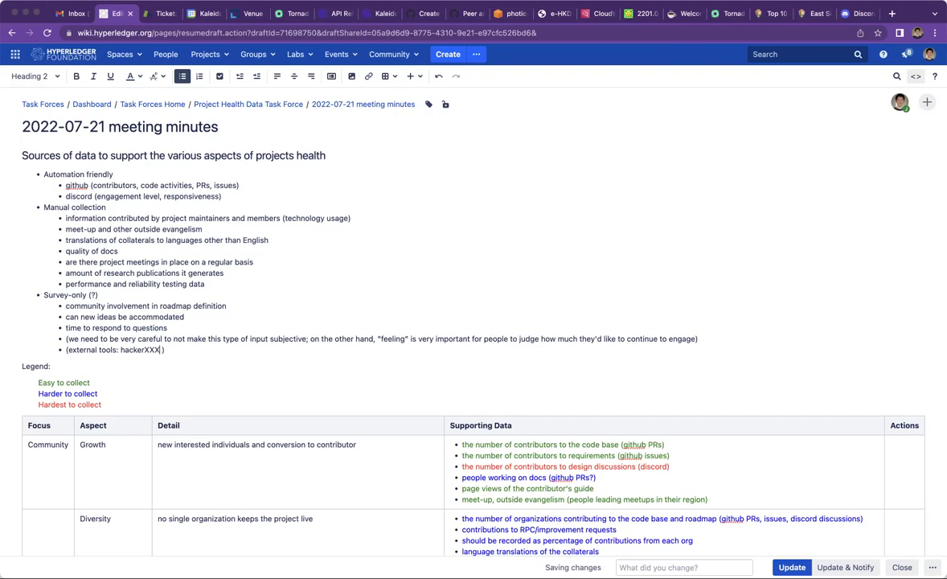
pyautogui.write(', etc.')
pyautogui.write(' are the reporte')
pyautogui.write('d issued')
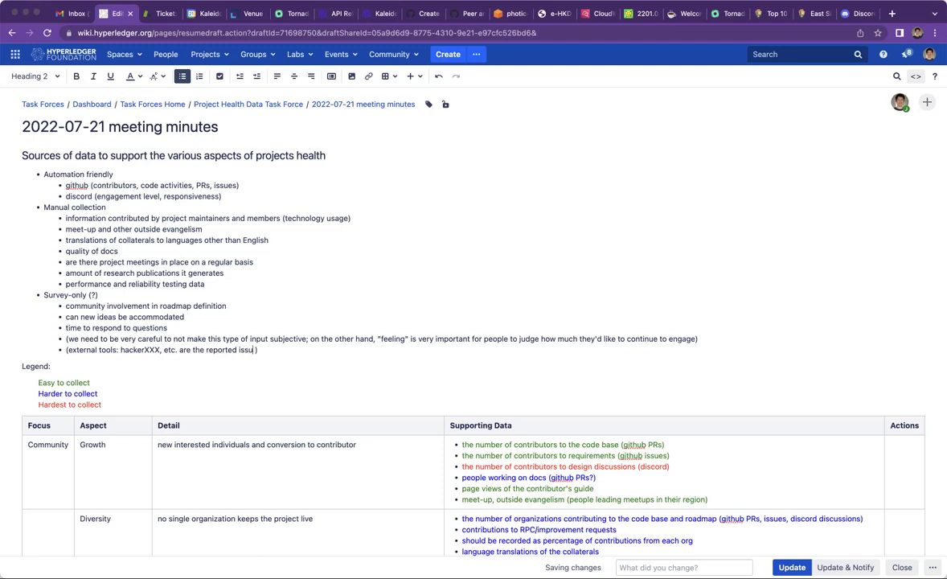
pyautogui.write(' being treated properly')
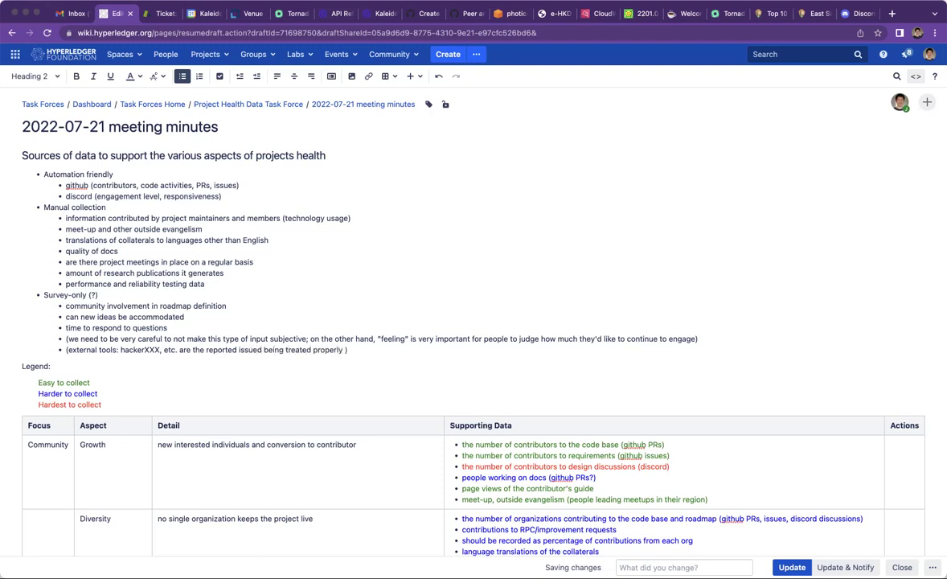
pyautogui.press('Right')
pyautogui.press('Right')
pyautogui.press('Left')
pyautogui.press('BackSpace')
pyautogui.press('Return')
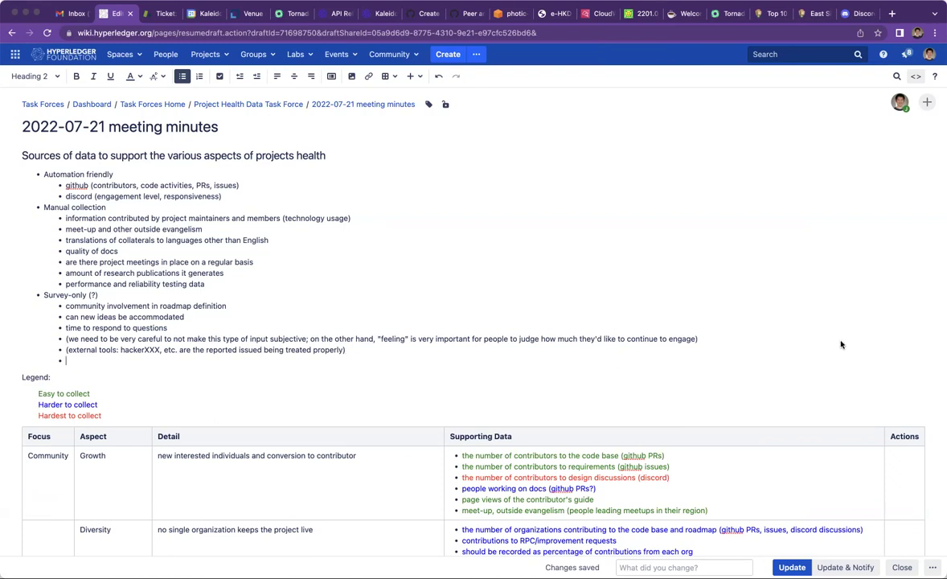
# Scroll to the metrics table and select the whole Diversity bullet about organizations contributing to code and roadmap
pyautogui.scroll(-5, 592, 393)
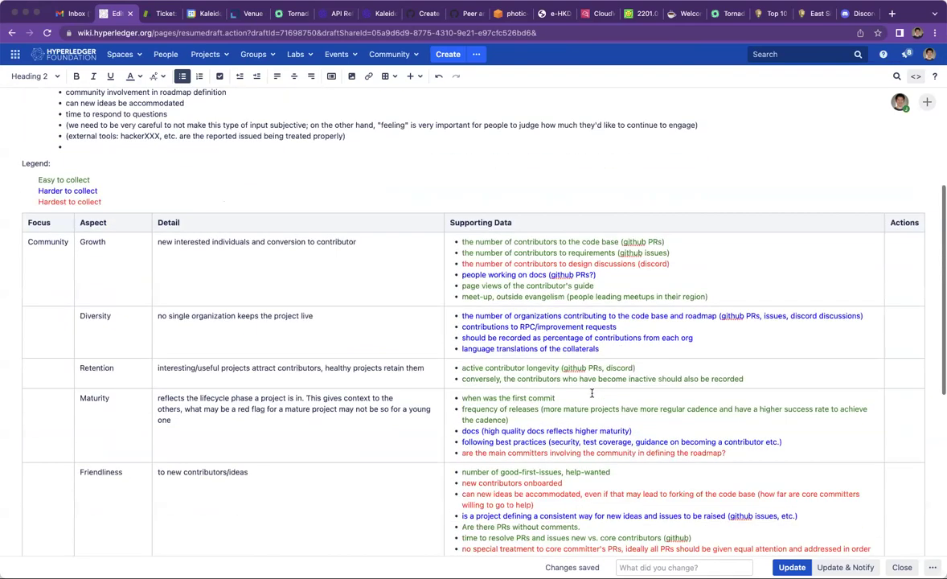
pyautogui.scroll(-2, 591, 392)
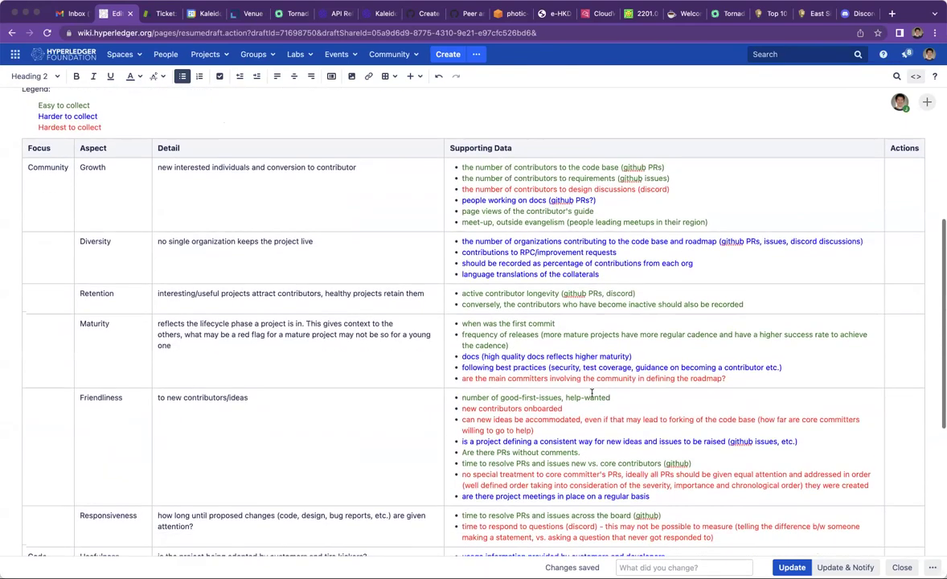
pyautogui.scroll(-1, 591, 393)
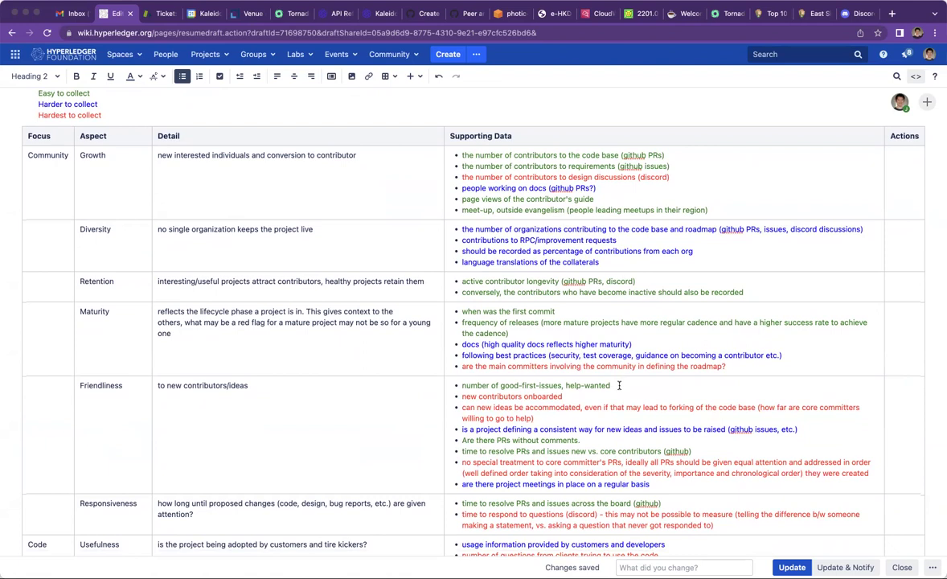
pyautogui.scroll(-2, 619, 385)
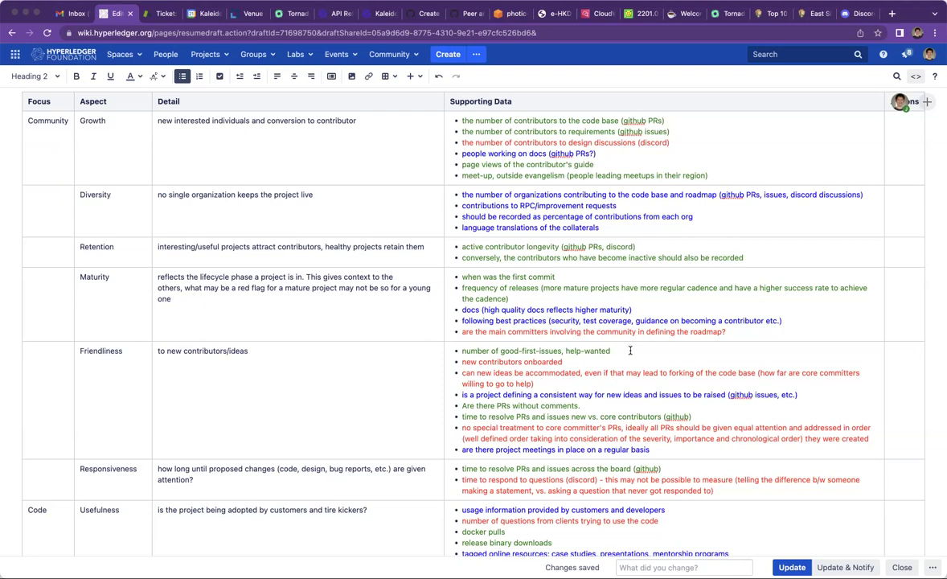
pyautogui.click(630, 351)
pyautogui.scroll(-1, 631, 351)
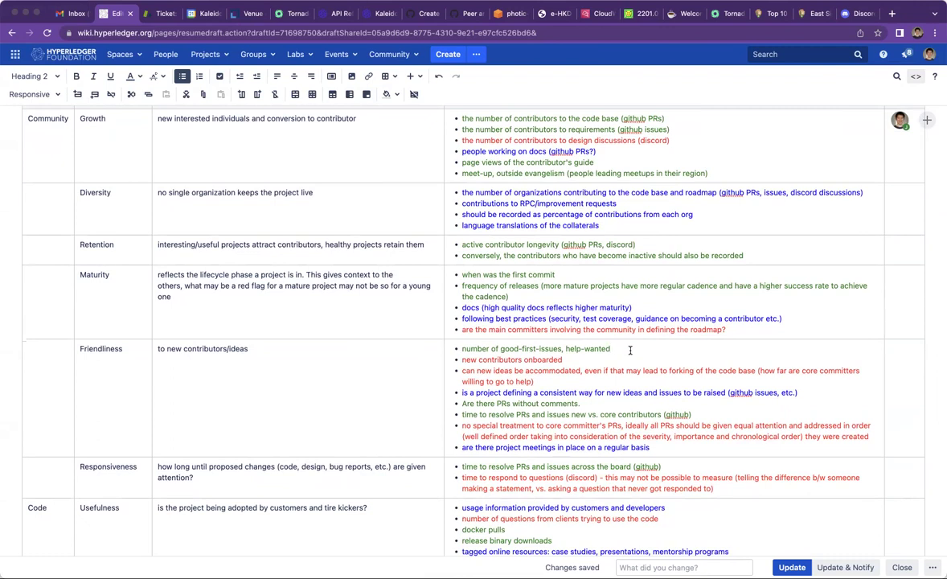
pyautogui.click(630, 349)
pyautogui.click(677, 127)
pyautogui.press('super+Left')
pyautogui.press('shift+super+Right')
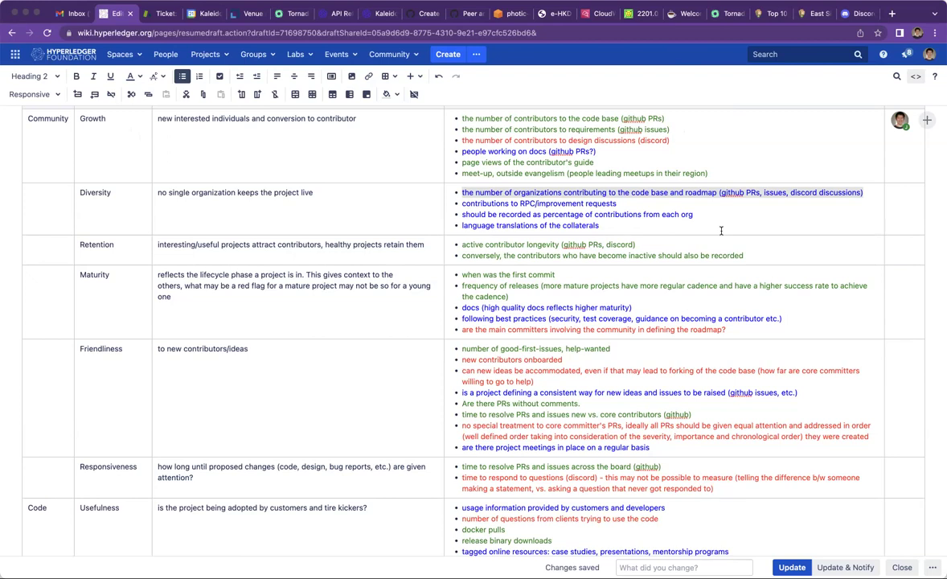
# Change the selected Diversity bullet's text colour from blue to Green
pyautogui.click(141, 76)
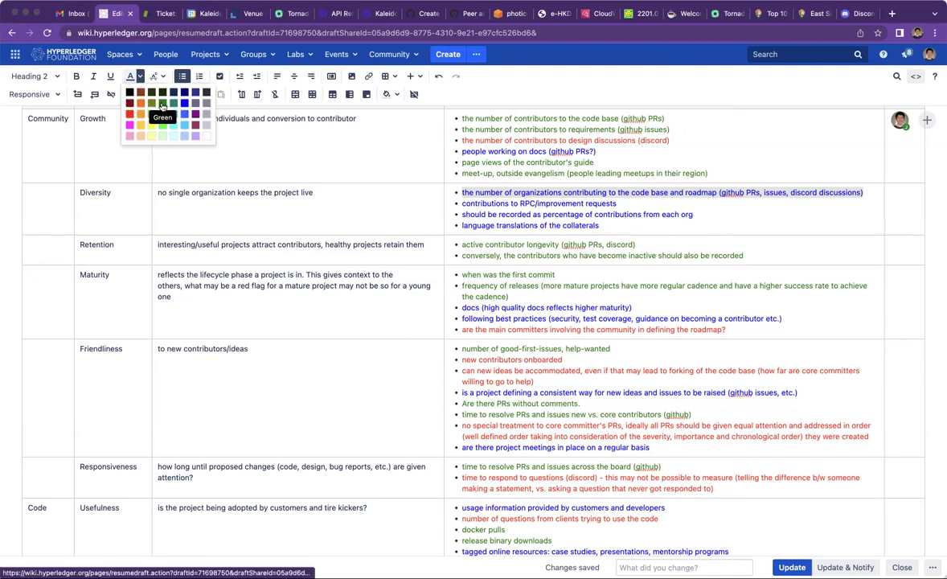
pyautogui.click(151, 113)
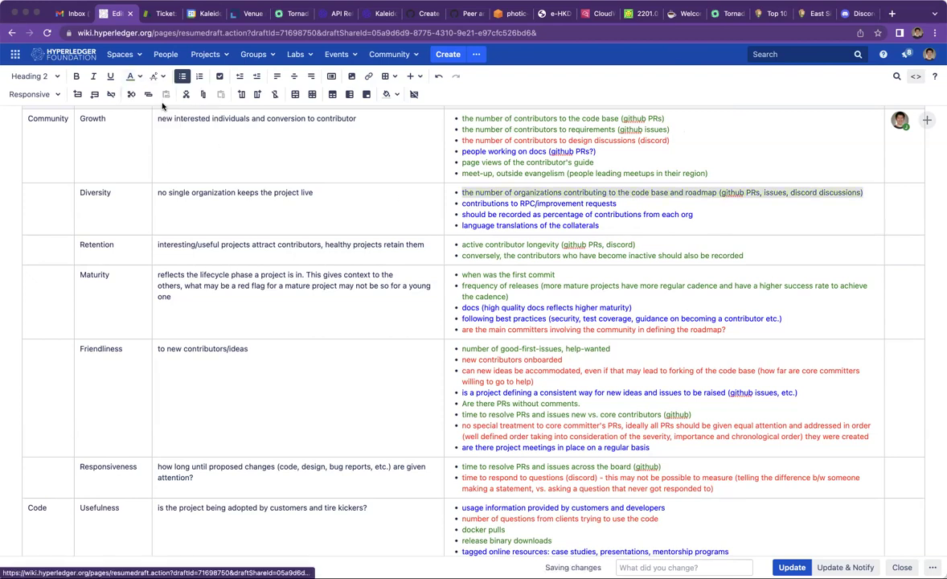
pyautogui.click(869, 194)
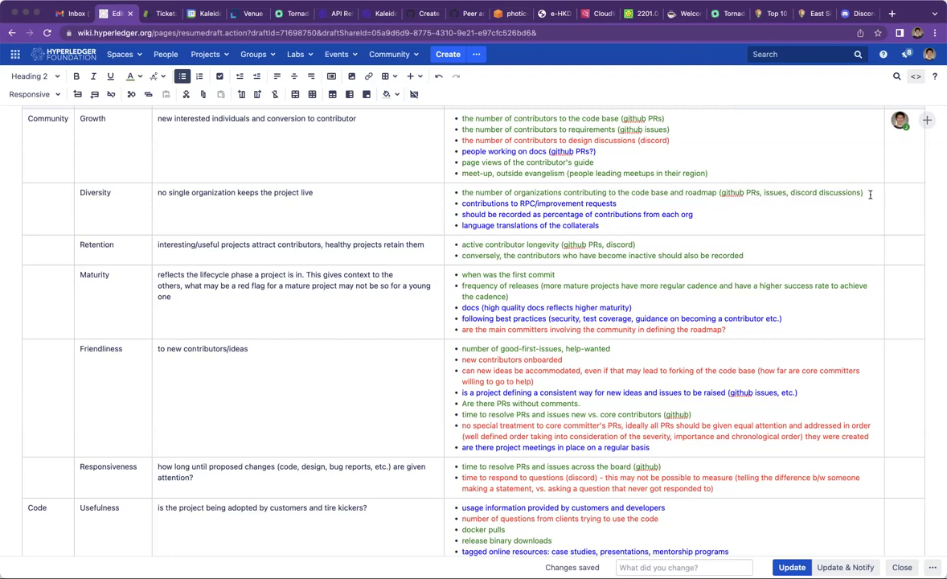
# In the Diversity Actions cell, write '"OSSIO" is a tool that can tell you the org for a github handle'
pyautogui.click(869, 193)
pyautogui.click(892, 193)
pyautogui.write('"OSS')
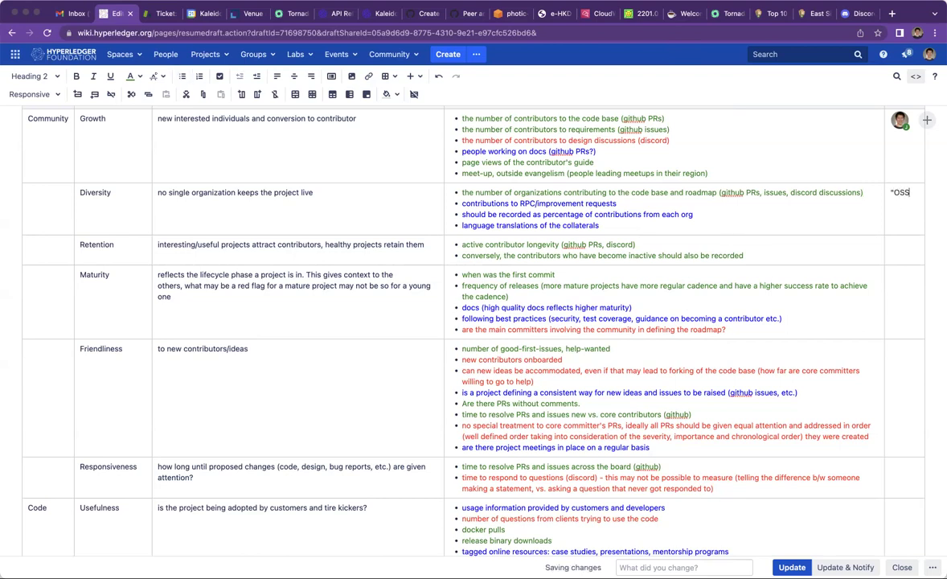
pyautogui.write('IO"')
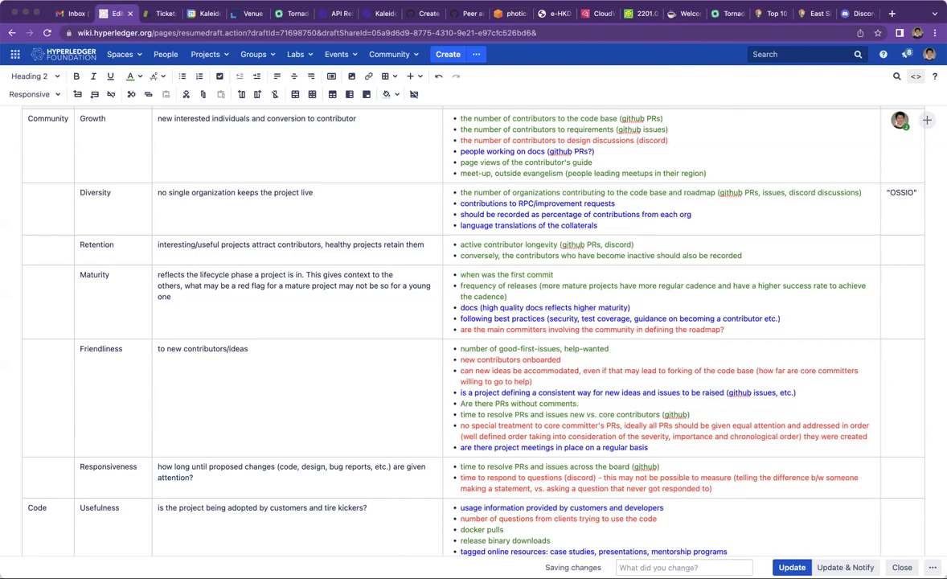
pyautogui.write(' is a tool')
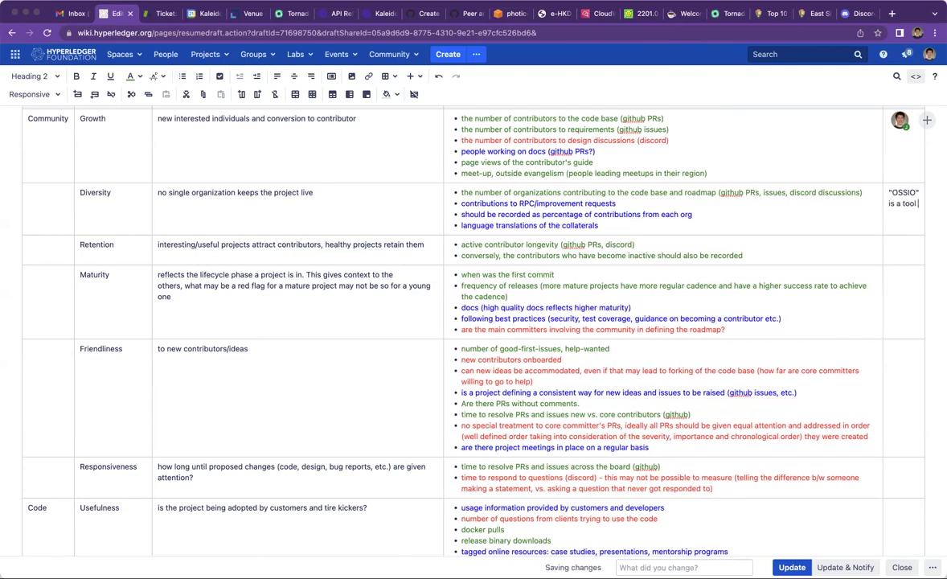
pyautogui.write(' that can tell you the org')
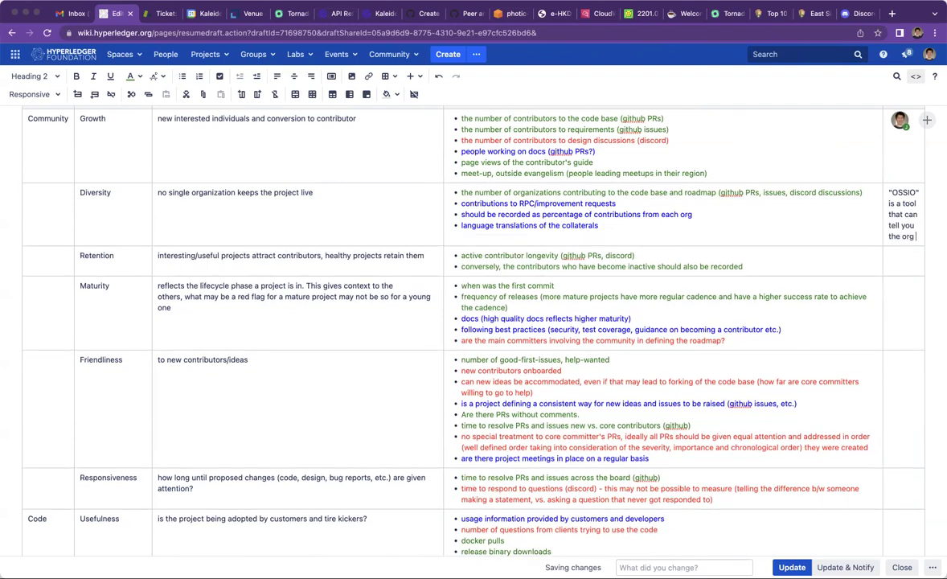
pyautogui.write(' for a github')
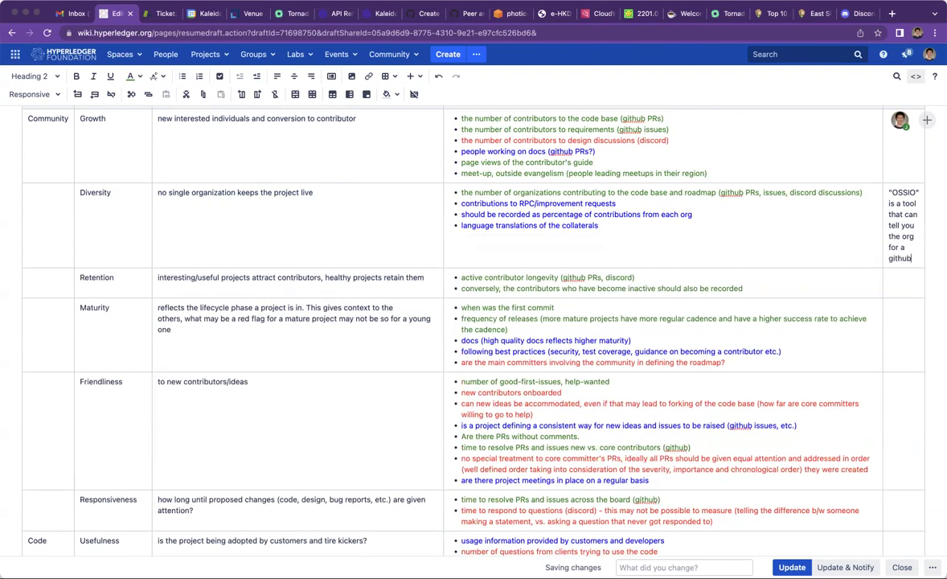
pyautogui.write(' handle')
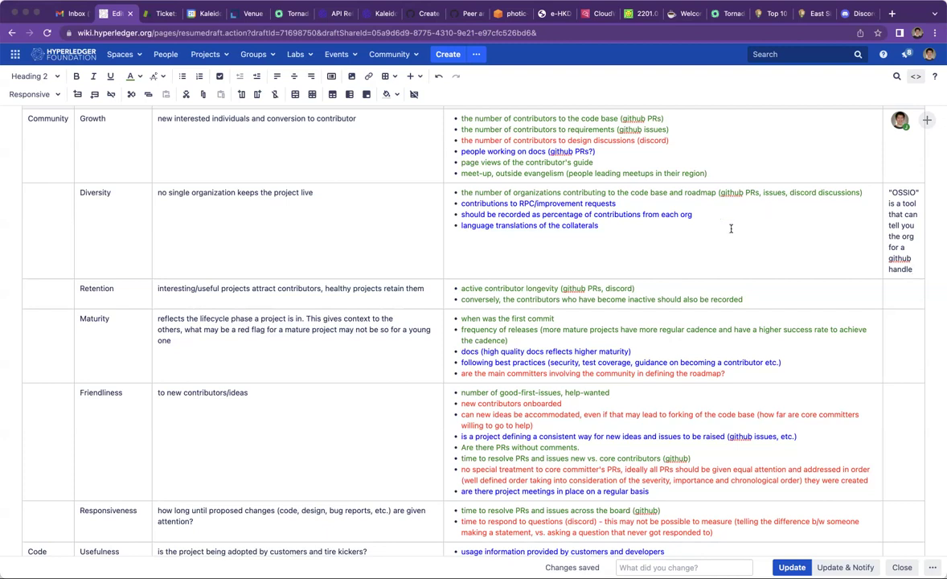
pyautogui.scroll(5, 682, 248)
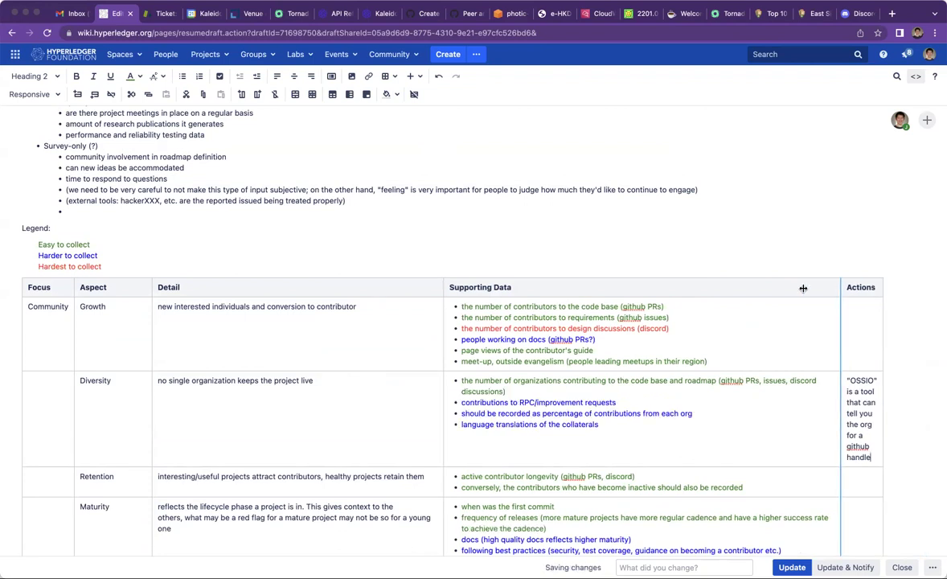
# Widen the metrics table's Actions column so the OSSIO note wraps onto two lines
pyautogui.moveTo(803, 288); pyautogui.dragTo(940, 283)
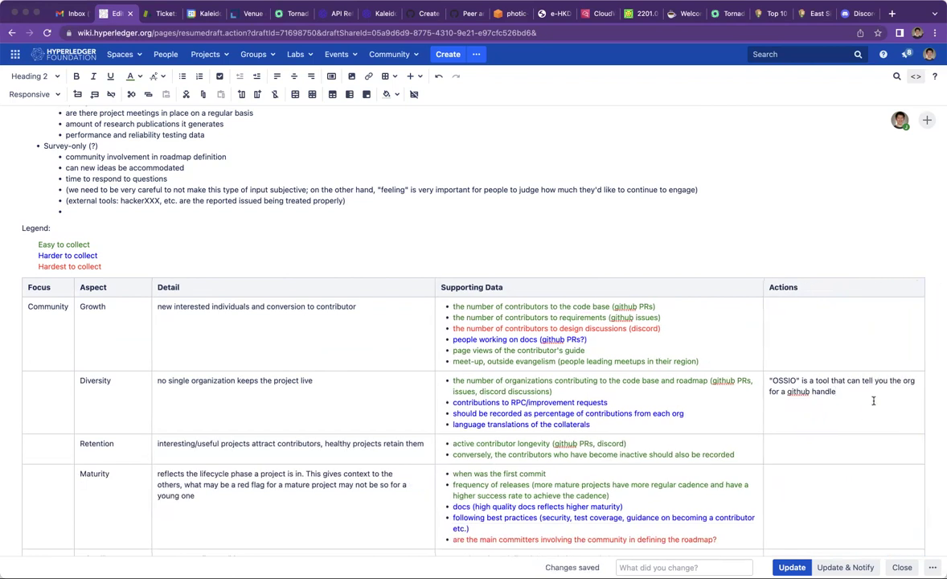
pyautogui.scroll(-5, 873, 400)
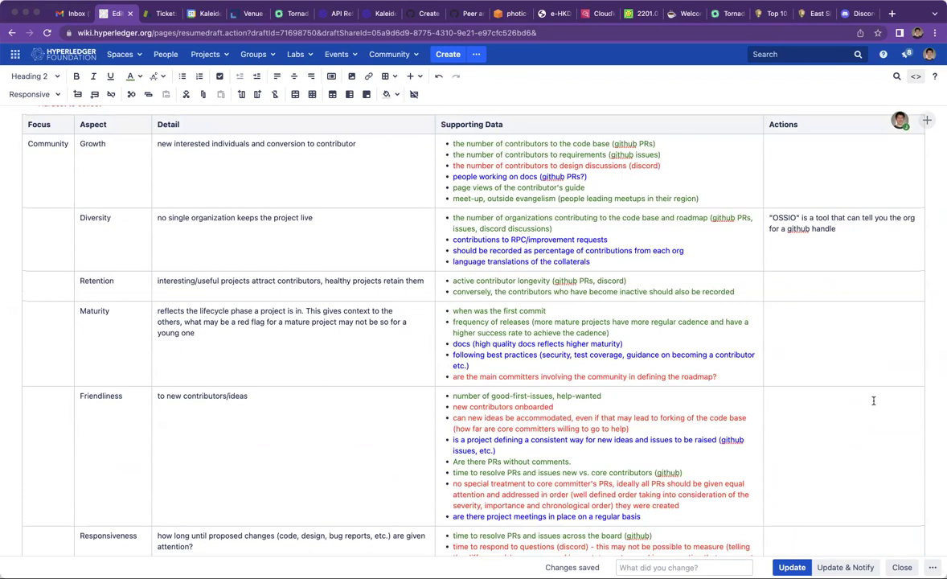
pyautogui.click(799, 173)
pyautogui.click(881, 244)
pyautogui.scroll(-2, 882, 243)
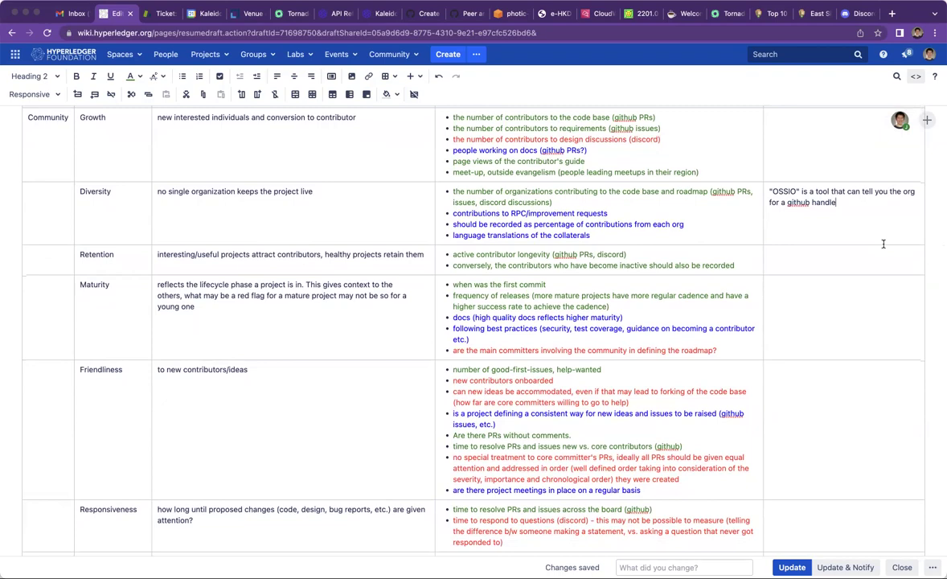
pyautogui.scroll(-3, 882, 244)
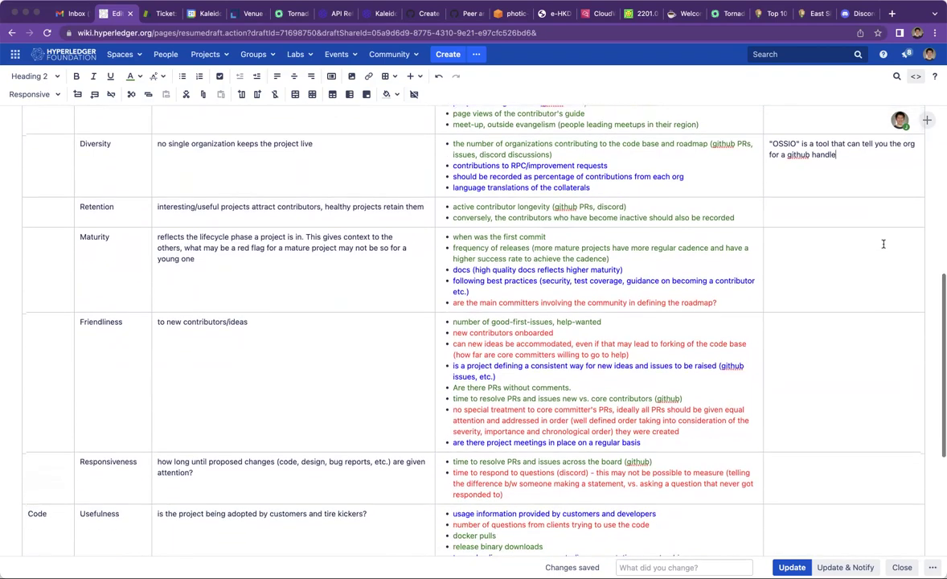
pyautogui.scroll(-5, 883, 243)
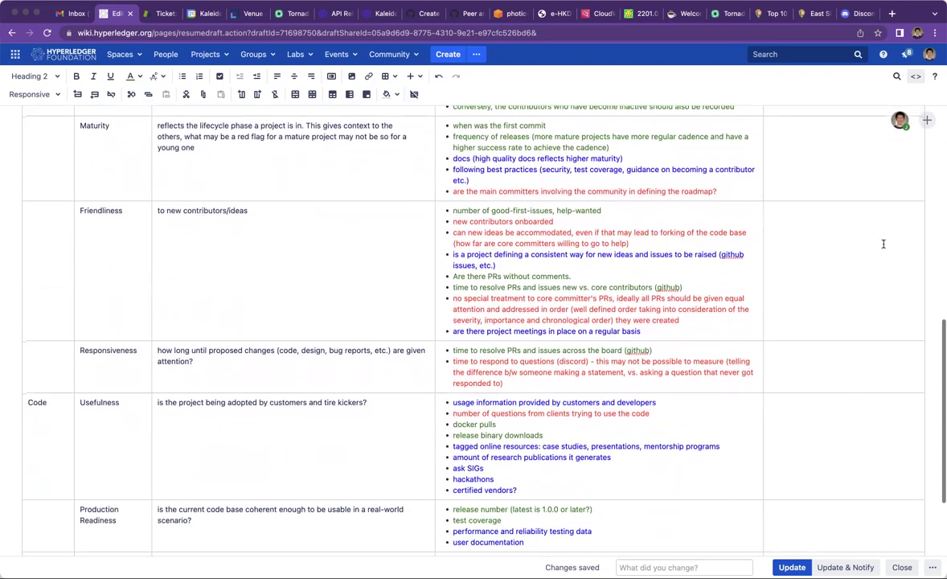
pyautogui.scroll(2, 883, 243)
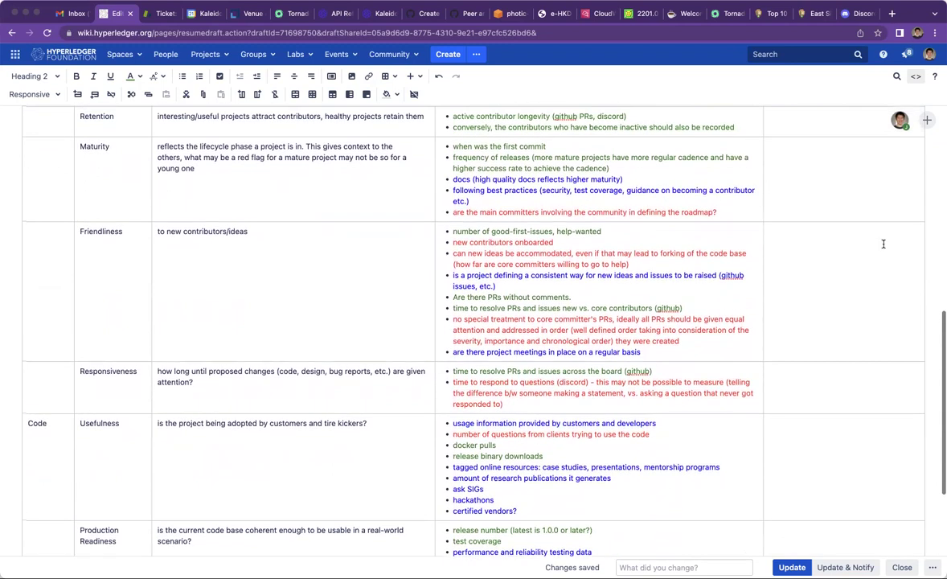
pyautogui.scroll(-2, 882, 244)
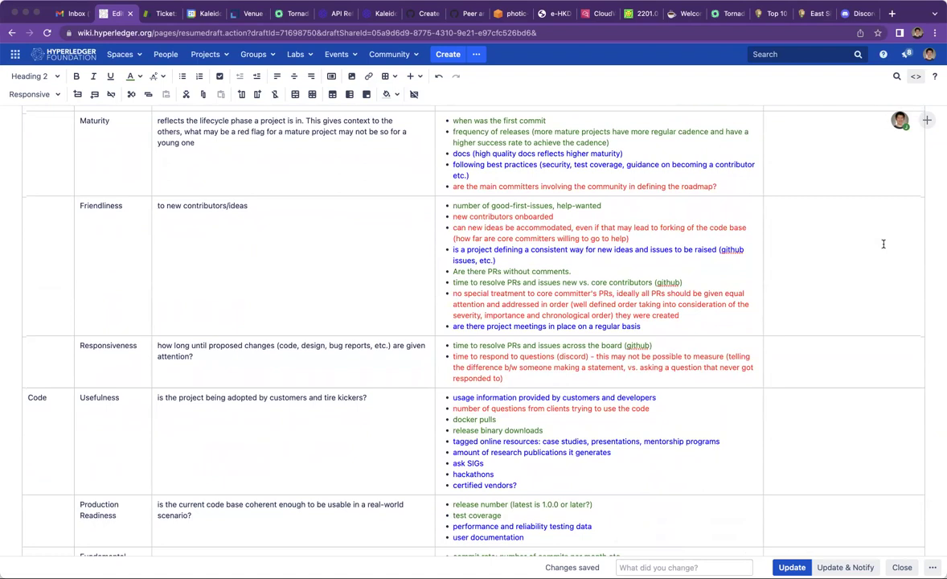
pyautogui.scroll(-5, 883, 244)
pyautogui.scroll(-2, 883, 244)
pyautogui.scroll(1, 882, 244)
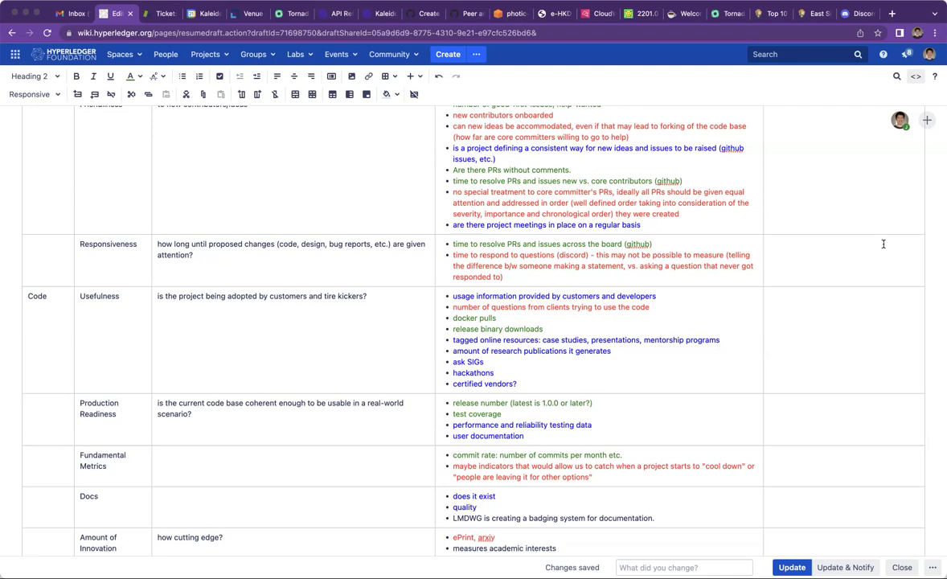
pyautogui.scroll(2, 882, 244)
pyautogui.scroll(3, 883, 243)
pyautogui.scroll(5, 883, 244)
pyautogui.scroll(5, 883, 244)
pyautogui.scroll(-2, 883, 243)
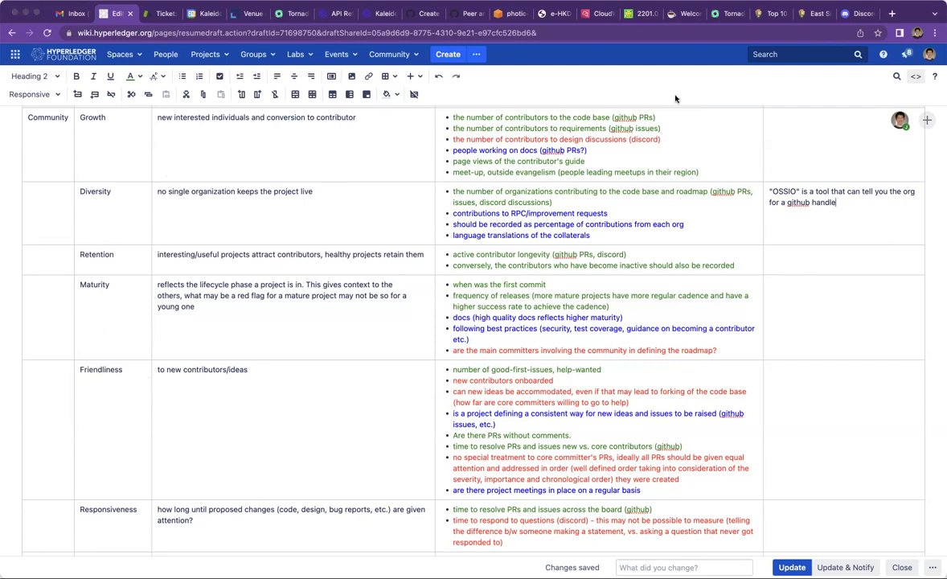
# Correct the tool name 'OSSIO' to 'OSSInsight' in the Diversity Actions note
pyautogui.click(794, 191)
pyautogui.press('BackSpace')
pyautogui.write('nsight')
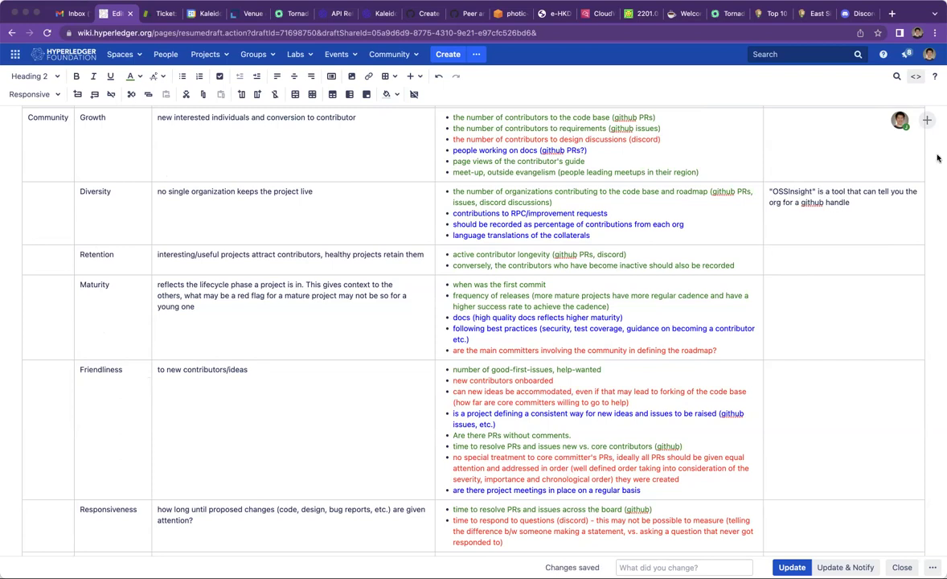
pyautogui.click(821, 145)
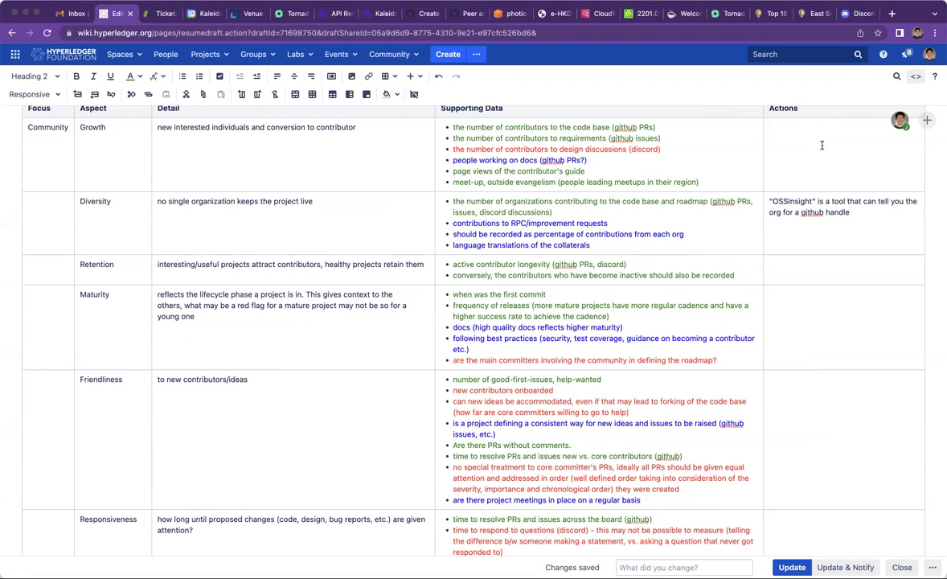
# Put 'github APIs' and 'discord APIs' on separate soft-broken lines in the Growth Actions cell
pyautogui.write('github APIs')
pyautogui.press('Return')
pyautogui.write('discord APIs')
pyautogui.click(809, 127)
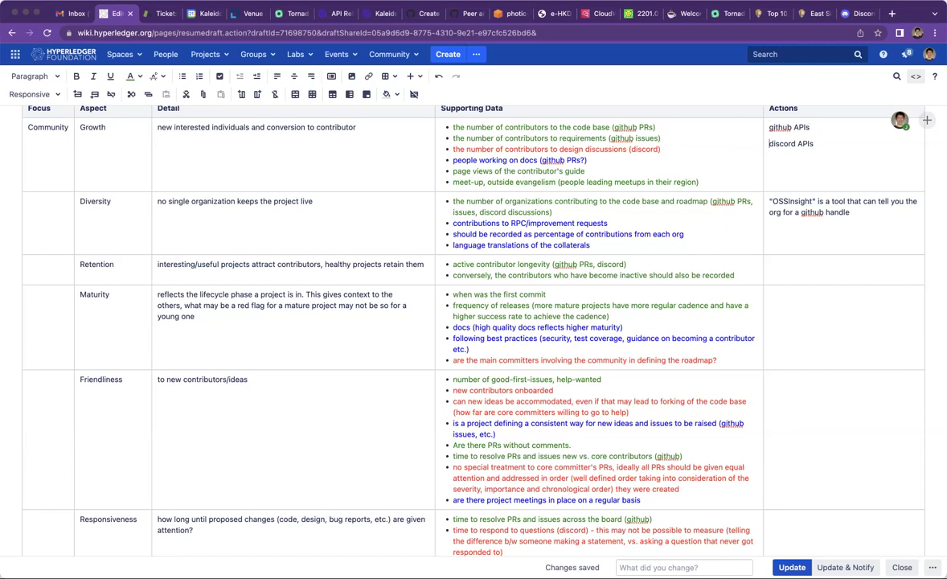
pyautogui.press('BackSpace')
pyautogui.hotkey('shift', 'Return')
pyautogui.press('End')
pyautogui.press('Tab')
pyautogui.click(852, 147)
# Add a participant's note: Hyperledger staff could own GitHub-actions work, while LFX is questionable for now
pyautogui.press('Return')
pyautogui.write('Ry')
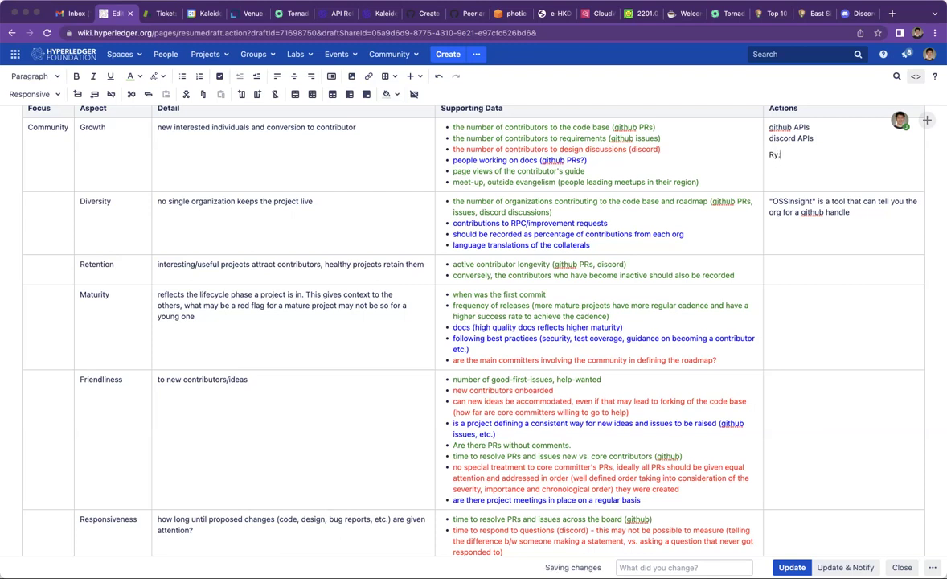
pyautogui.write(':')
pyautogui.write(' if implement')
pyautogui.write('at')
pyautogui.write('ble as gi')
pyautogui.write('thub actions, ')
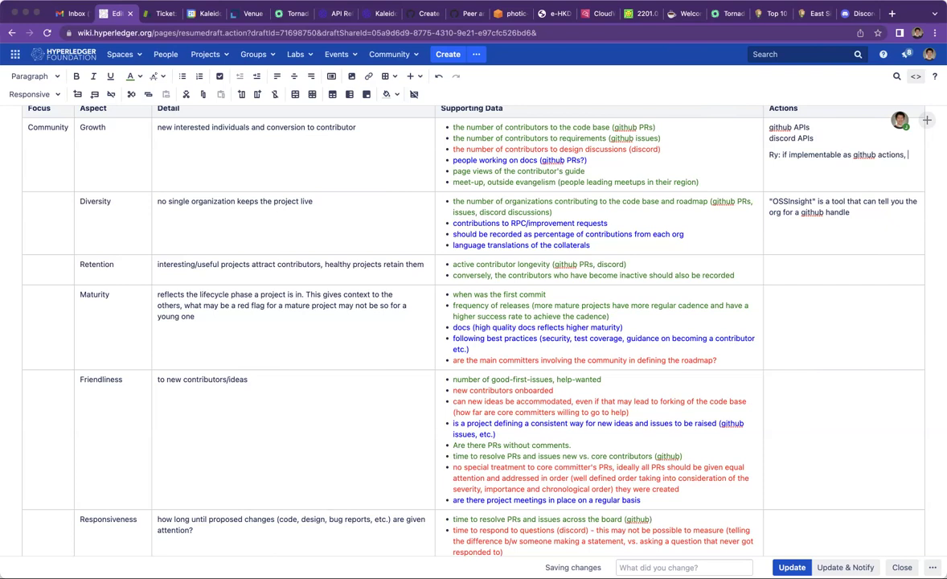
pyautogui.write('hyperledger staff can be responsibl')
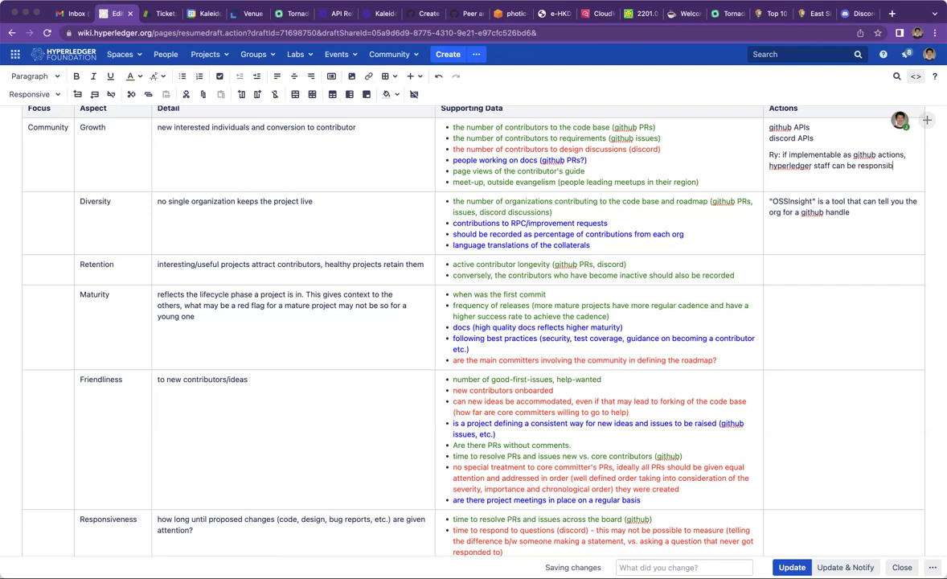
pyautogui.write('e; if LFX,')
pyautogui.write('then')
pyautogui.write('questionable for now as ')
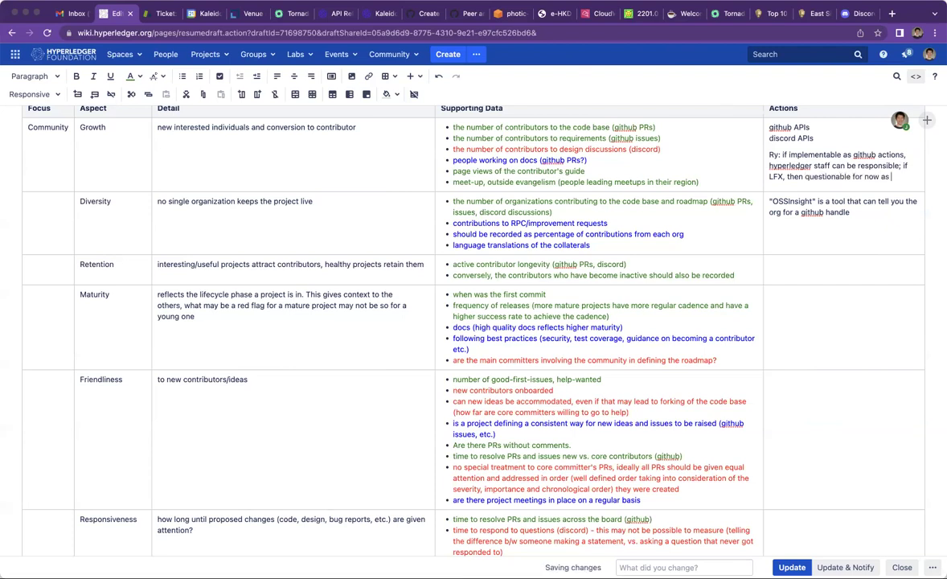
pyautogui.write('the team is going th')
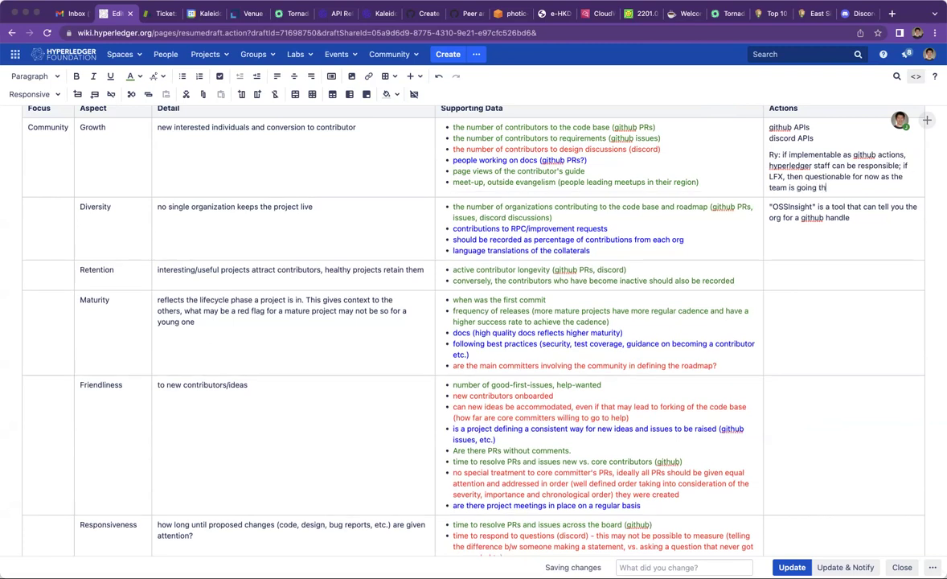
pyautogui.write('rough changes.')
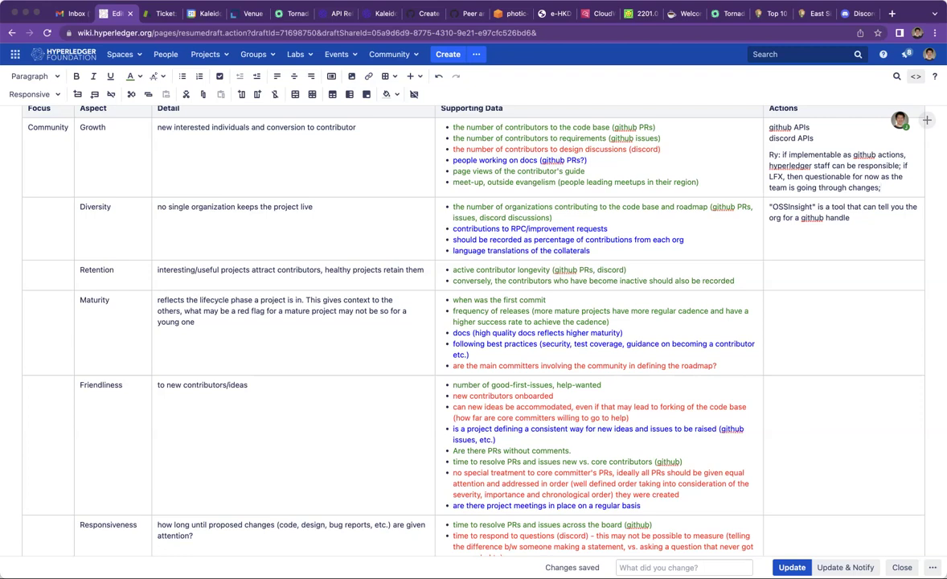
# Add a note that this would be great input to the LFX team, and change 'going through changes' to 'behind'
pyautogui.press('Return')
pyautogui.write('Hart: ')
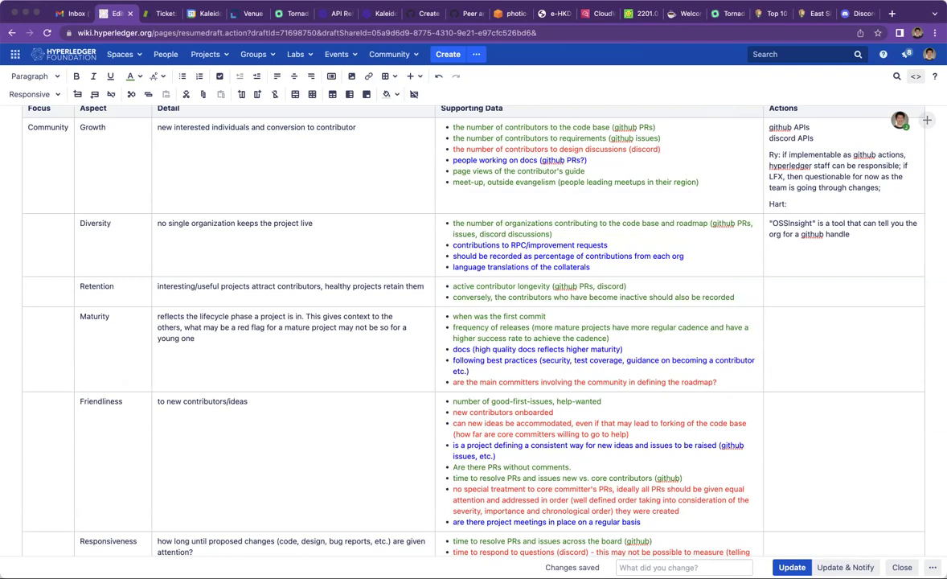
pyautogui.write('would be great input to LFX')
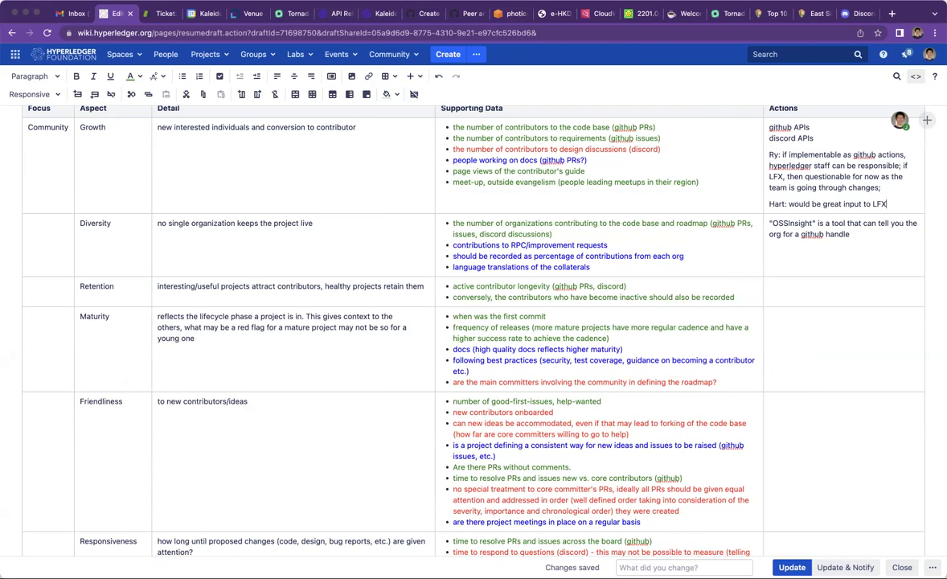
pyautogui.write('the ')
pyautogui.write(' team')
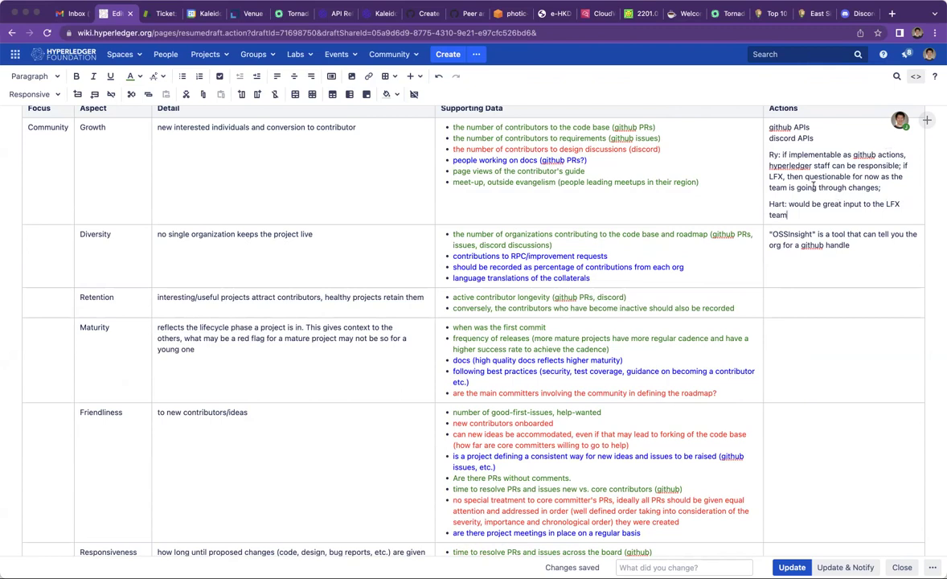
pyautogui.moveTo(795, 186); pyautogui.dragTo(879, 189)
pyautogui.write('behind')
pyautogui.press('Return')
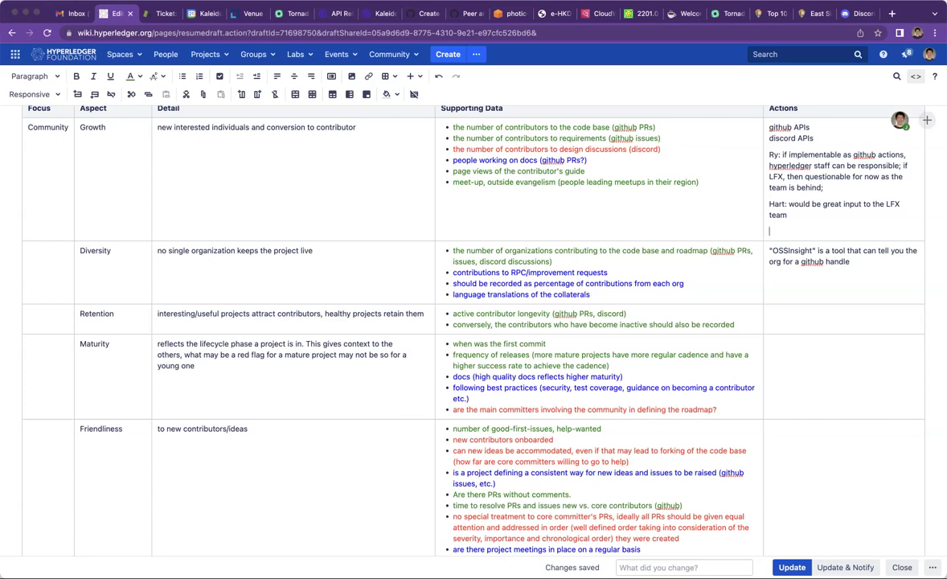
# Insert 'preferably in a repo dedicated to this)' after 'responsible (' in the Growth note
pyautogui.click(902, 166)
pyautogui.write('preferable')
pyautogui.press('BackSpace')
pyautogui.write('y')
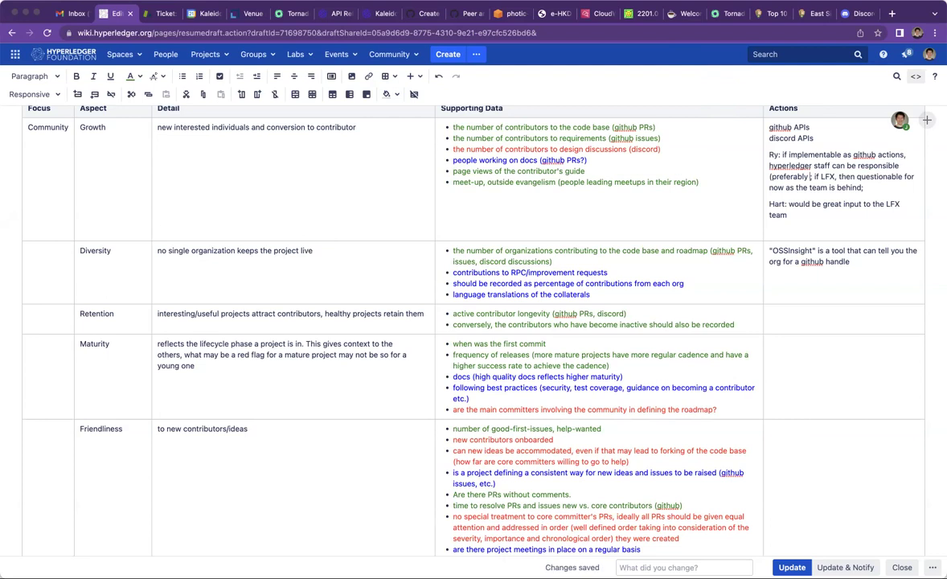
pyautogui.write(' in a')
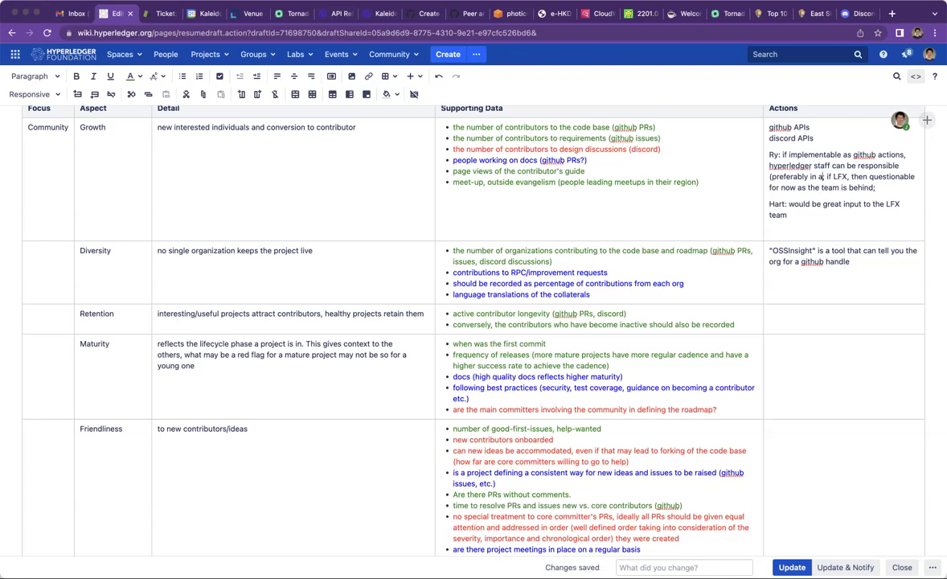
pyautogui.write(' repo ded ')
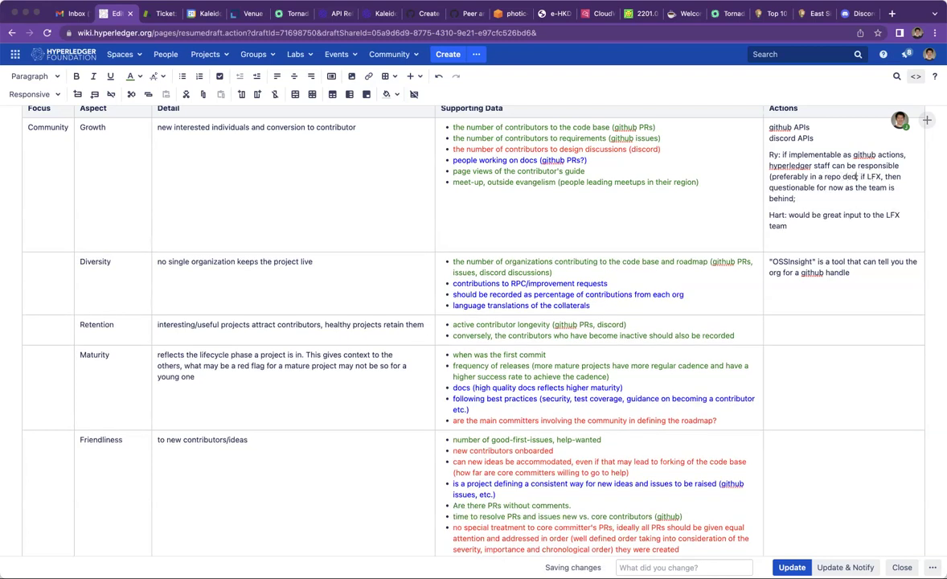
pyautogui.write('icated to this)')
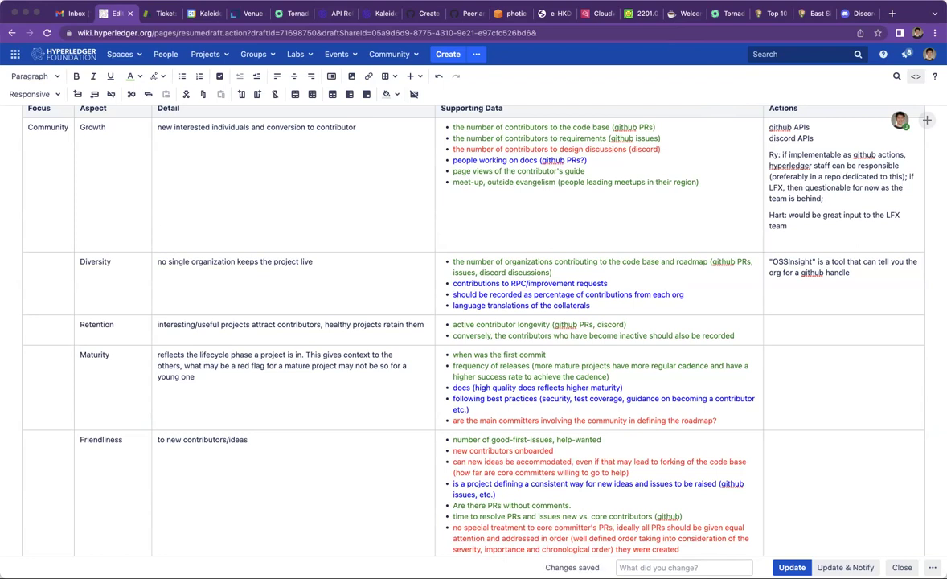
pyautogui.click(769, 241)
# Delete the blank line below the LFX team note
pyautogui.press('BackSpace')
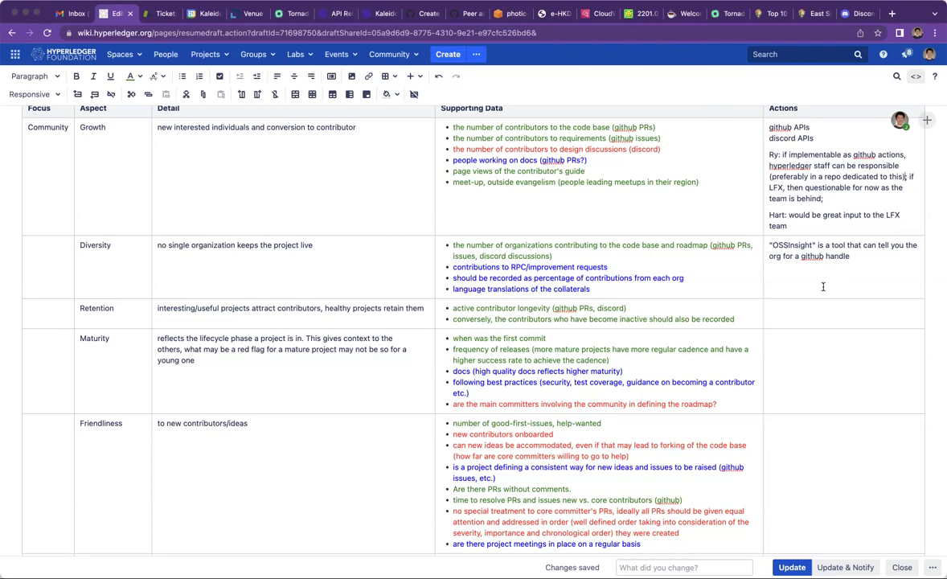
pyautogui.scroll(-2, 823, 286)
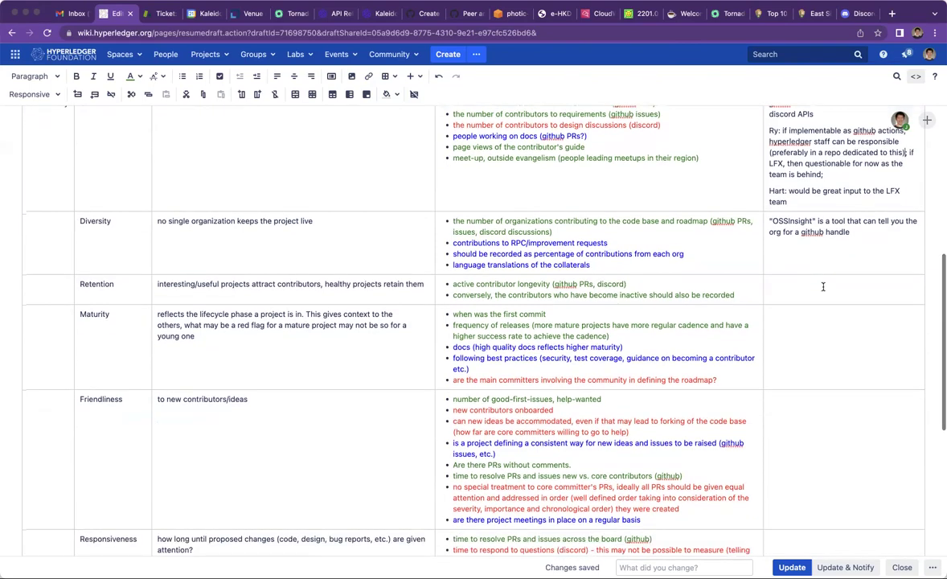
pyautogui.scroll(-5, 823, 286)
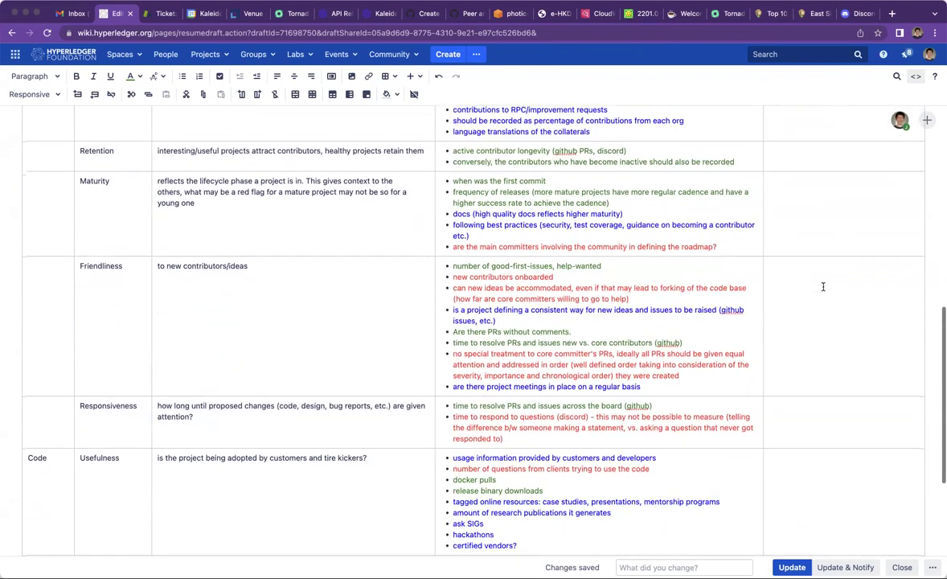
pyautogui.scroll(10, 823, 286)
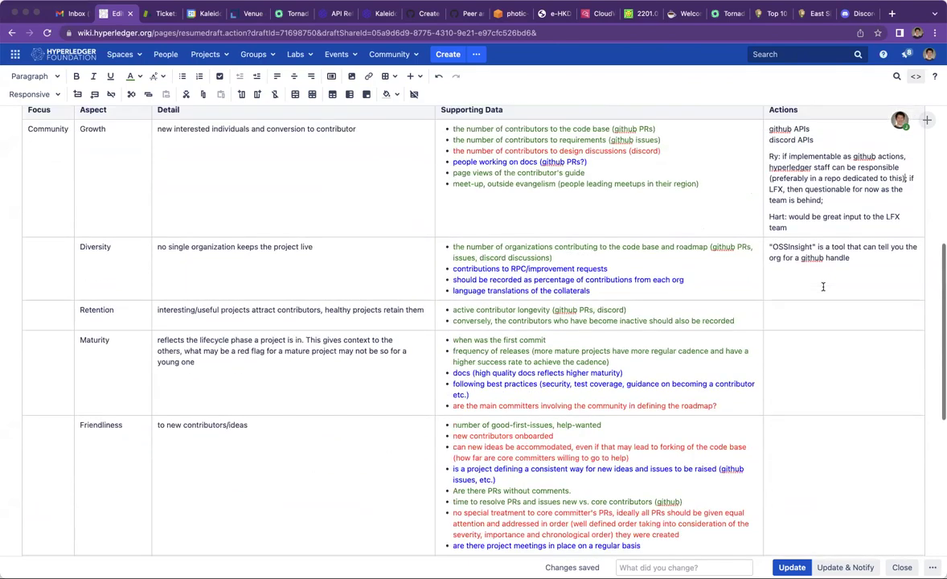
pyautogui.scroll(-5, 823, 286)
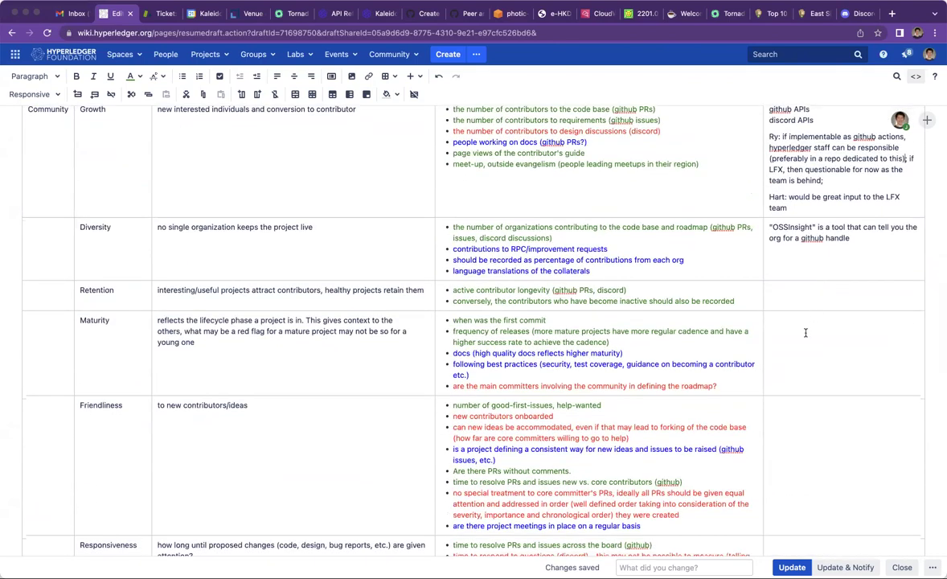
pyautogui.scroll(1, 804, 332)
pyautogui.scroll(1, 805, 332)
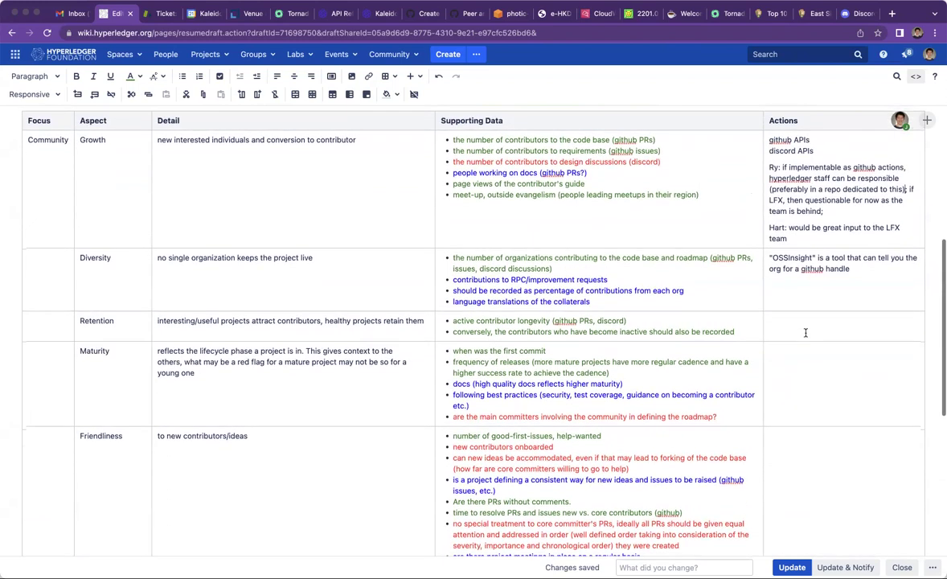
pyautogui.click(721, 194)
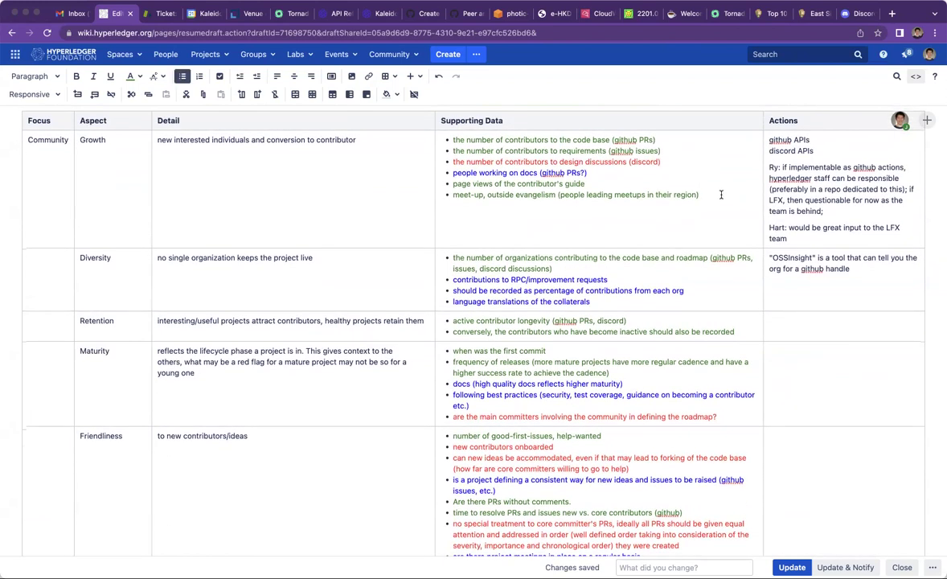
pyautogui.tripleClick(721, 194)
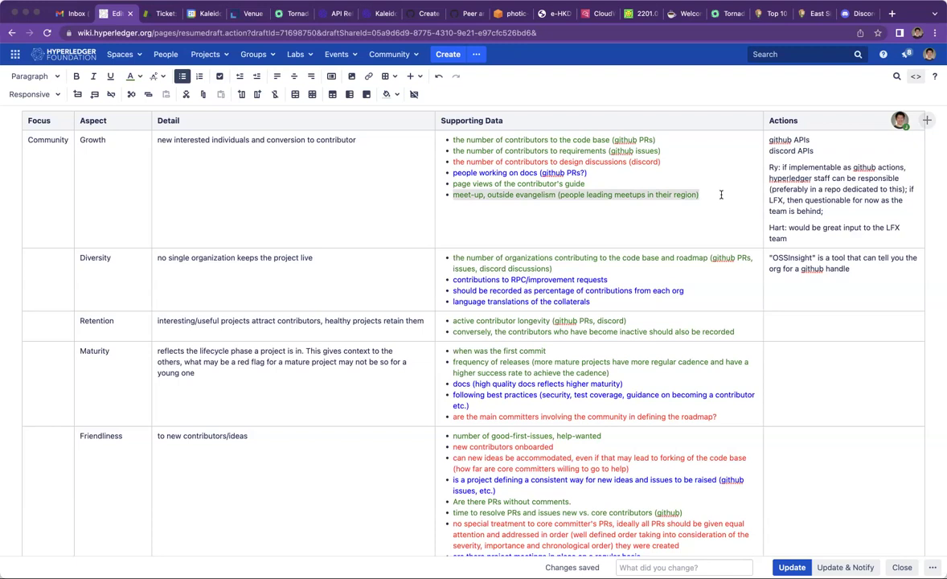
pyautogui.press('Left')
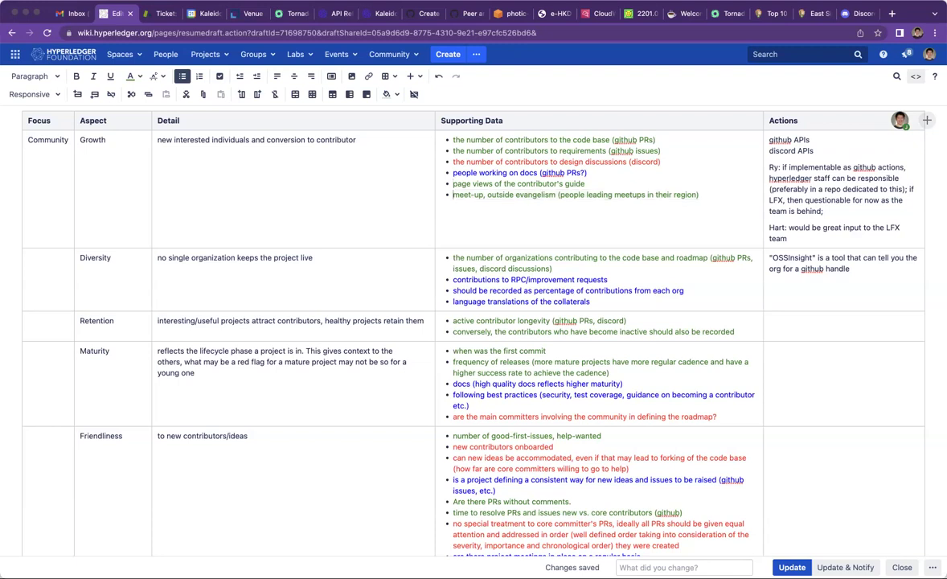
pyautogui.press('super+shift+Right')
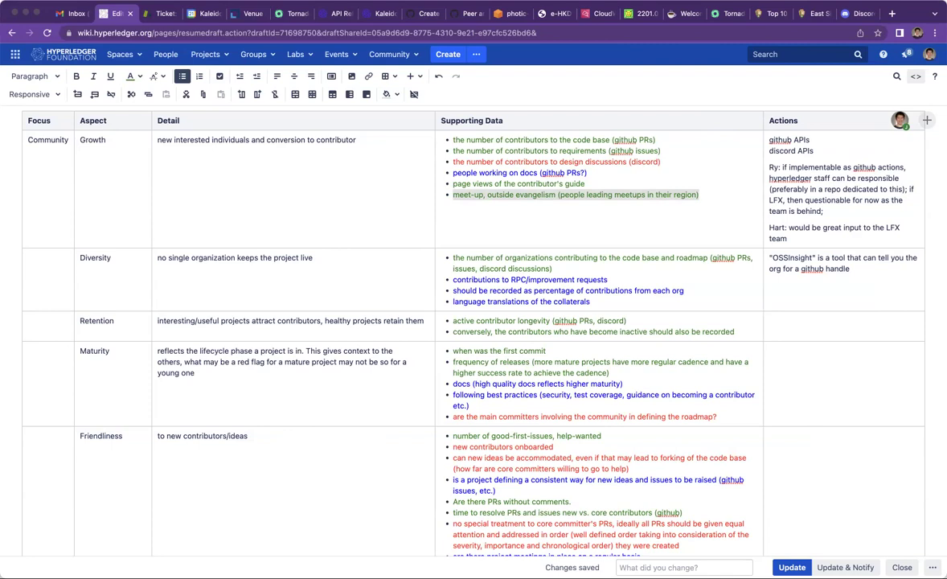
# Start a new Growth Actions paragraph reading 'Meet-up: Hyperledger has'
pyautogui.click(817, 241)
pyautogui.press('Return')
pyautogui.write('Meetup:')
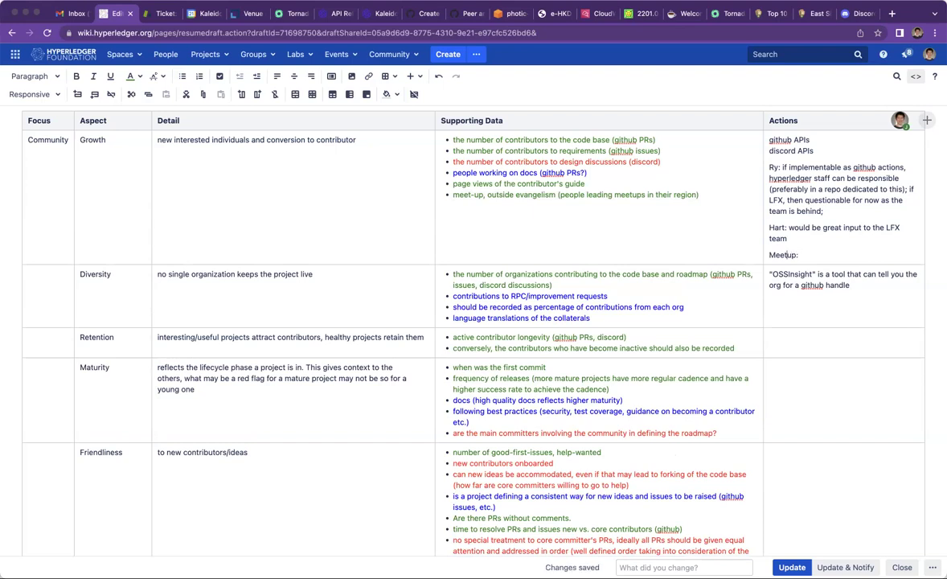
pyautogui.click(785, 254)
pyautogui.write('-')
pyautogui.press('End')
pyautogui.write('hyperledger has')
pyautogui.click(805, 254)
pyautogui.press('Delete')
pyautogui.write('H')
# Complete it with 'a paid org for all the meet up groups, the platform also has APIs'
pyautogui.click(879, 256)
pyautogui.write('an')
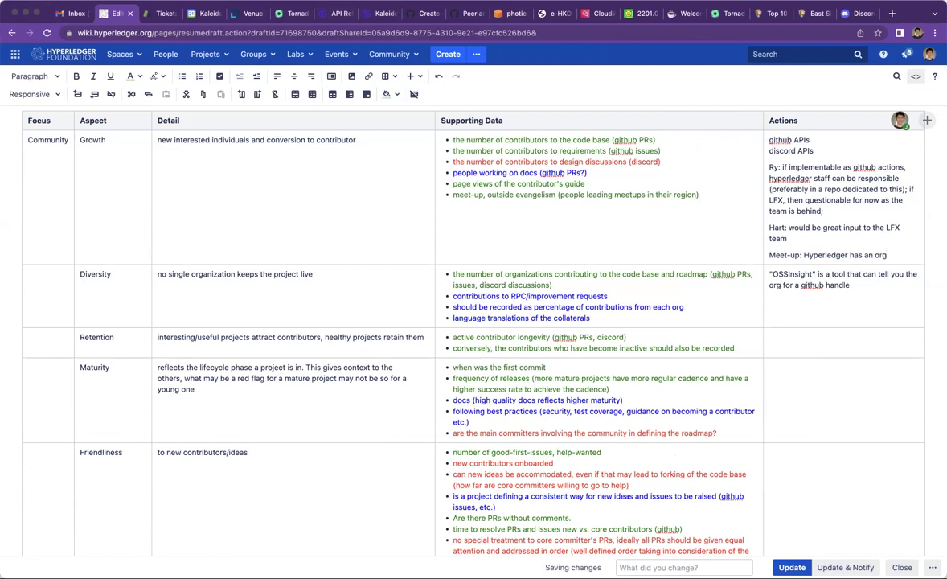
pyautogui.press('BackSpace')
pyautogui.write('paid org')
pyautogui.write(' that')
pyautogui.press('BackSpace')
pyautogui.press('BackSpace')
pyautogui.press('BackSpace')
pyautogui.press('BackSpace')
pyautogui.press('BackSpace')
pyautogui.write('for all the meet up gre')
pyautogui.write('ups, ')
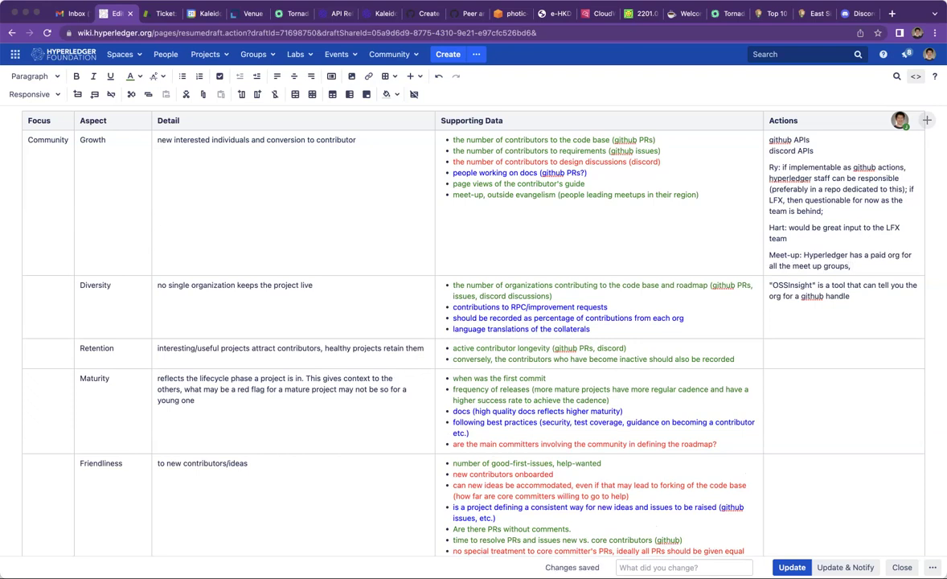
pyautogui.write('the platform also has t')
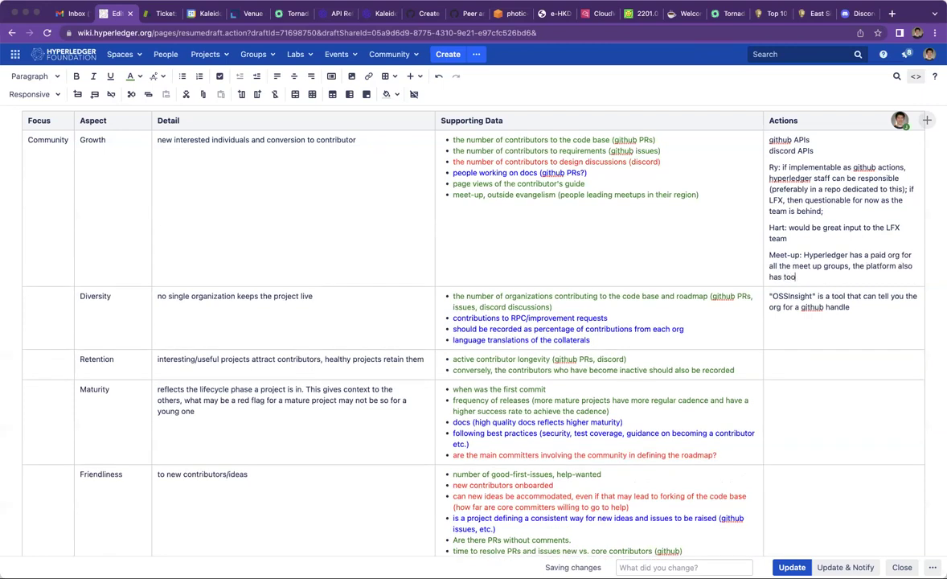
pyautogui.press('BackSpace')
pyautogui.write('APIs')
pyautogui.scroll(-3, 697, 324)
pyautogui.scroll(-3, 697, 324)
pyautogui.scroll(-4, 696, 324)
pyautogui.scroll(-3, 697, 324)
pyautogui.scroll(-2, 697, 323)
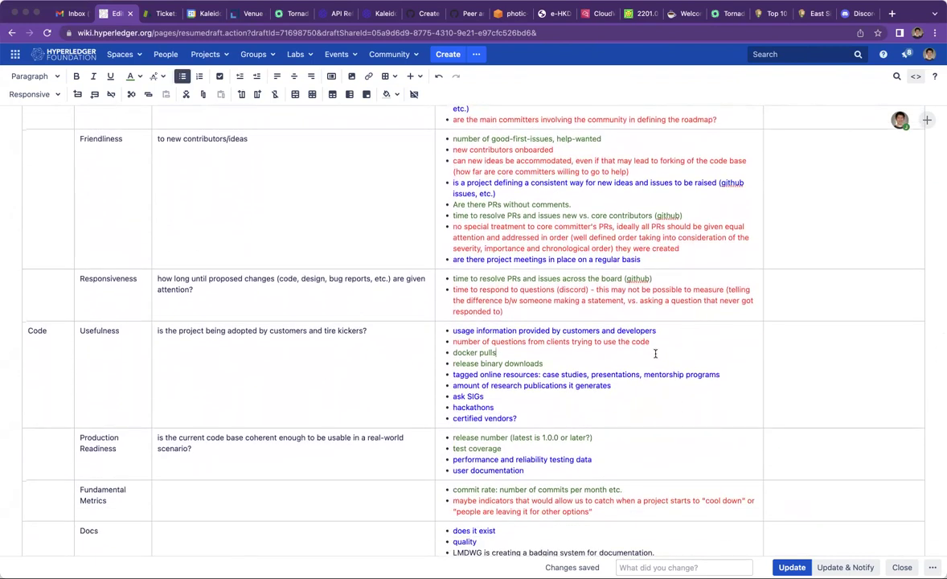
pyautogui.click(453, 352)
pyautogui.scroll(2, 655, 352)
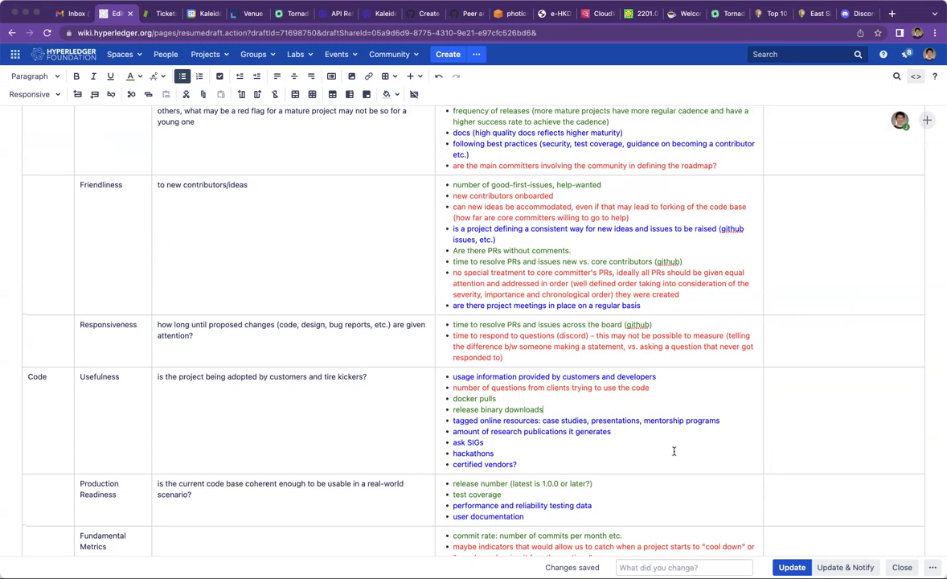
pyautogui.scroll(-2, 673, 451)
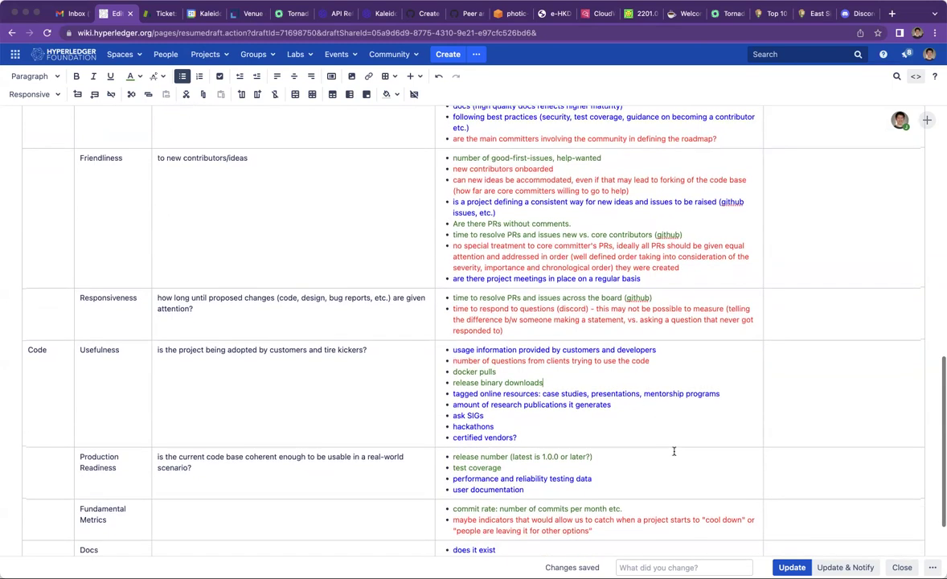
pyautogui.scroll(-5, 673, 451)
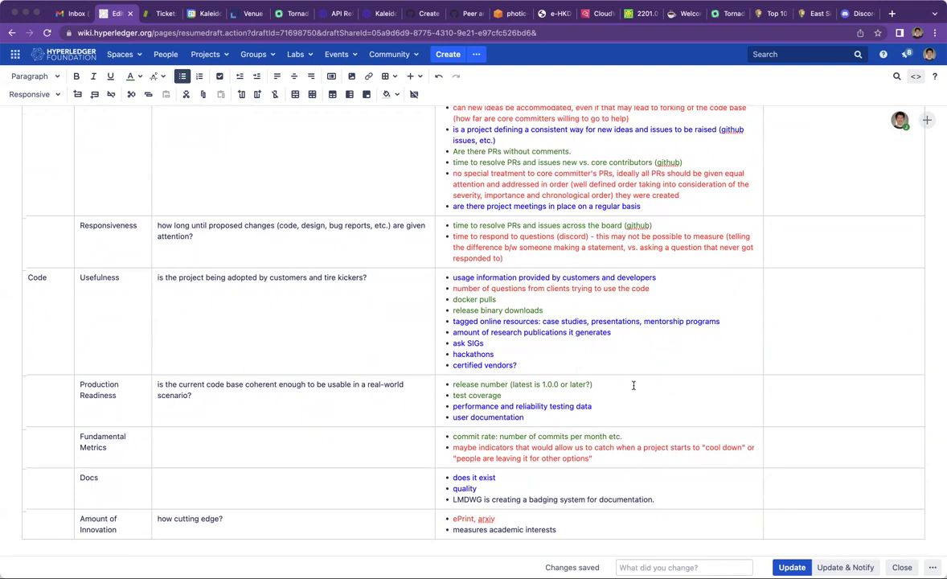
pyautogui.press('Down')
pyautogui.press('super+shift+Left')
pyautogui.click(454, 436)
pyautogui.press('super+shift+Right')
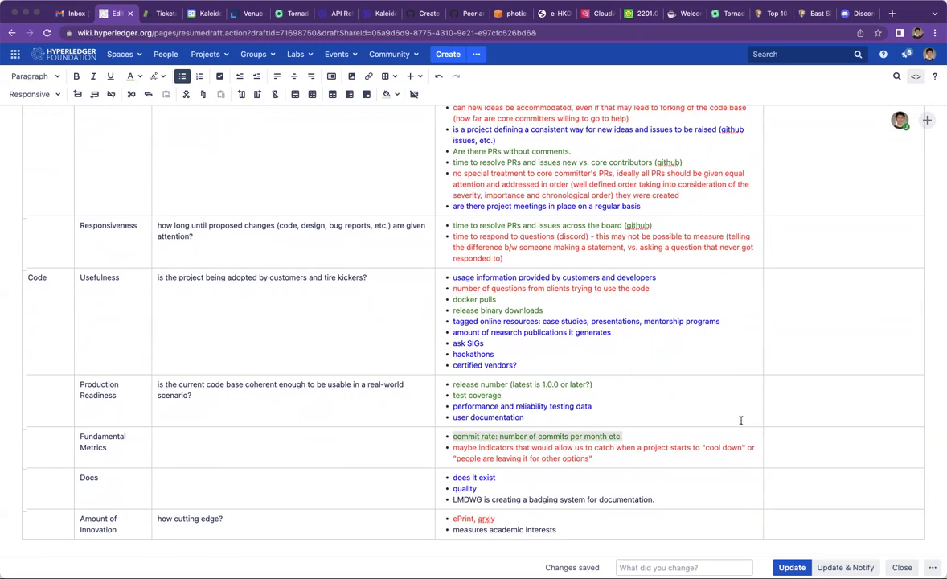
pyautogui.scroll(15, 740, 419)
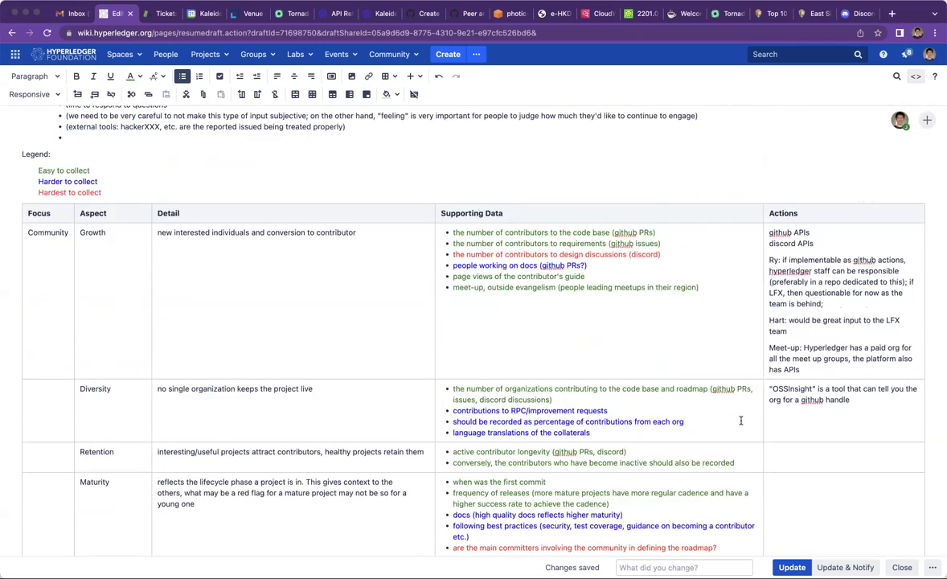
pyautogui.click(618, 264)
pyautogui.tripleClick(619, 263)
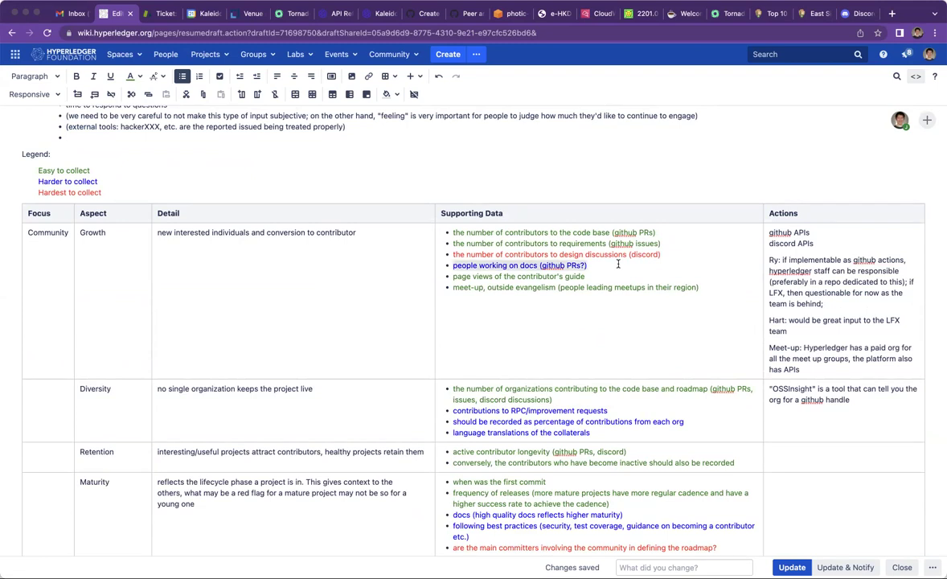
pyautogui.scroll(-3, 618, 263)
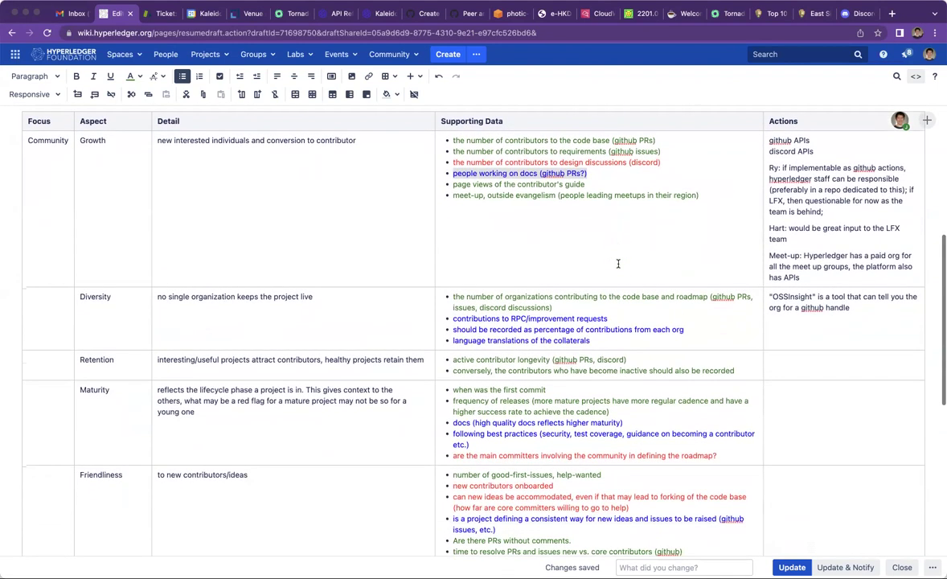
pyautogui.press('Right')
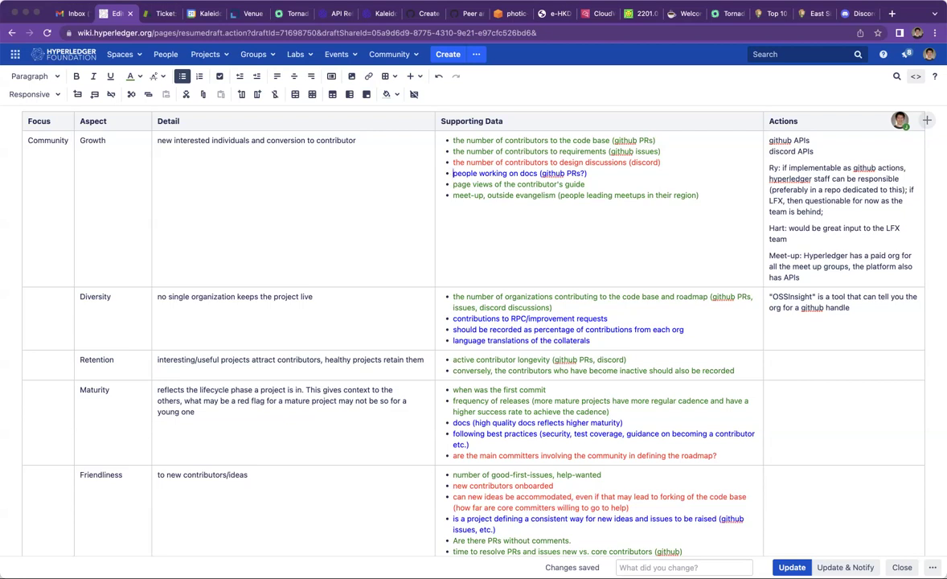
# Add 'Manual data collection:' to the Retention Actions cell with a bullet on self-reporting versus a designated collecting team
pyautogui.click(823, 367)
pyautogui.write('Manual ')
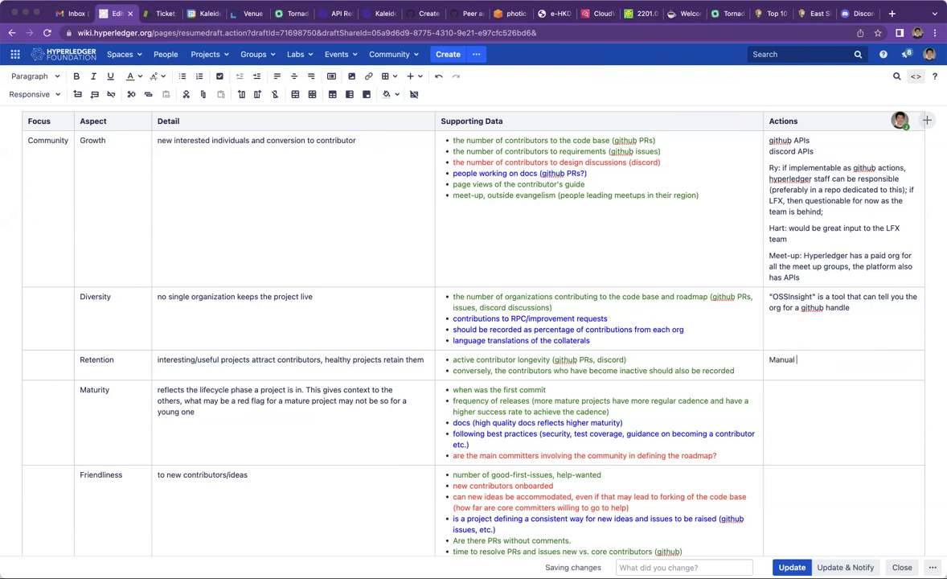
pyautogui.write('data collection:')
pyautogui.press('Return')
pyautogui.write('* ')
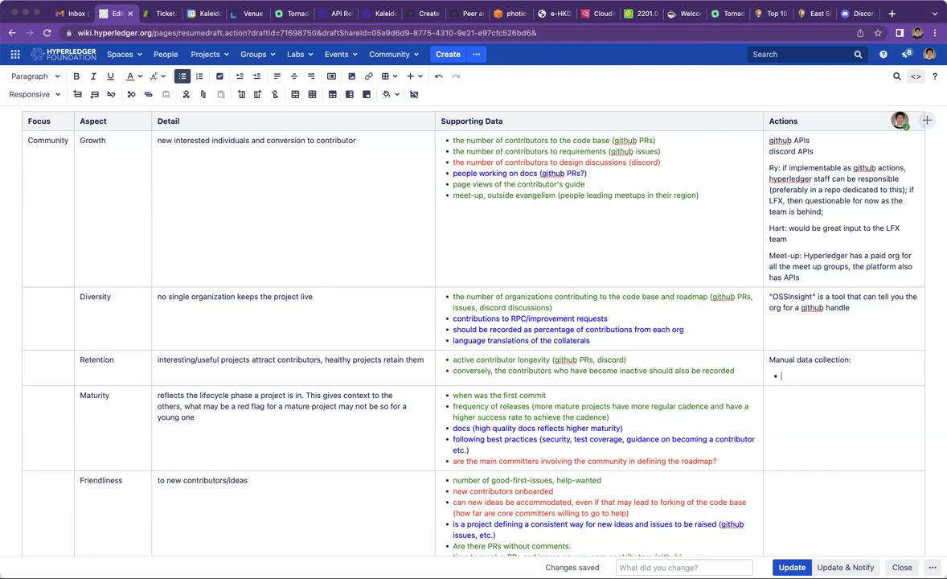
pyautogui.write('should we consider ')
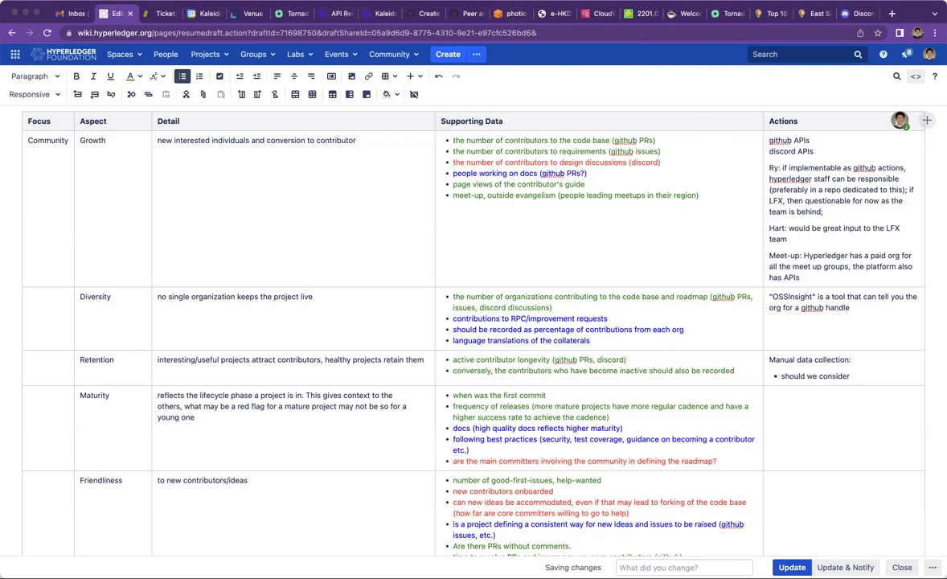
pyautogui.write('asking each project to self-report?')
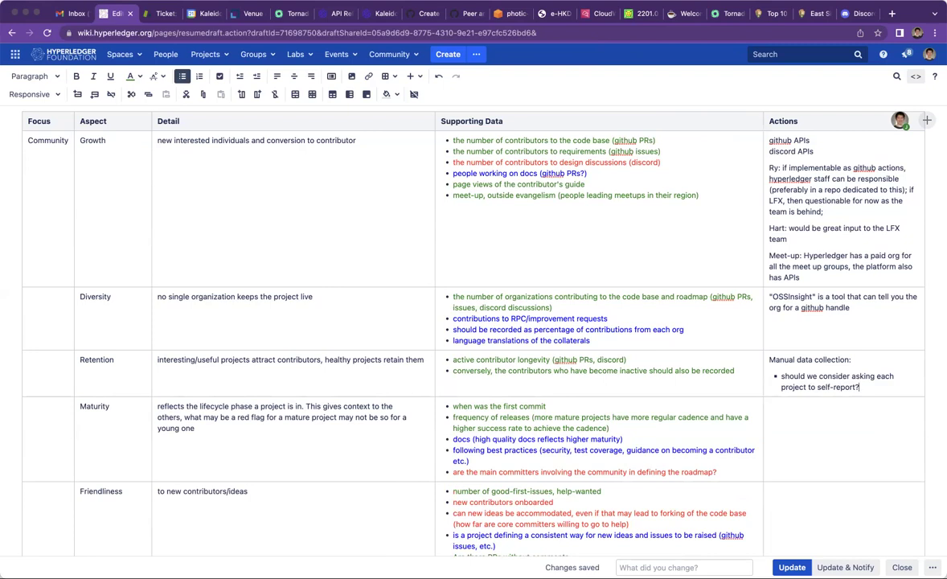
pyautogui.write('or designate a team to')
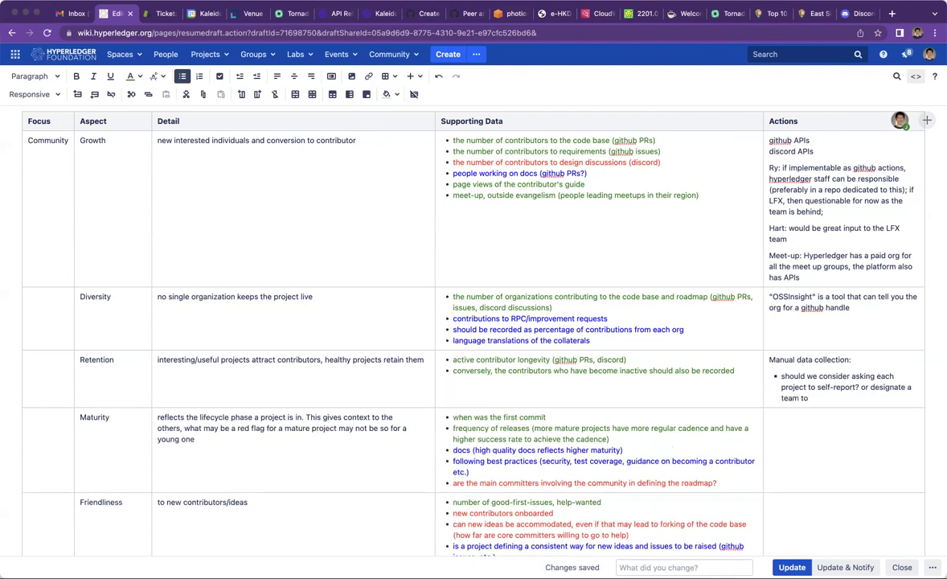
pyautogui.write(' collect that for')
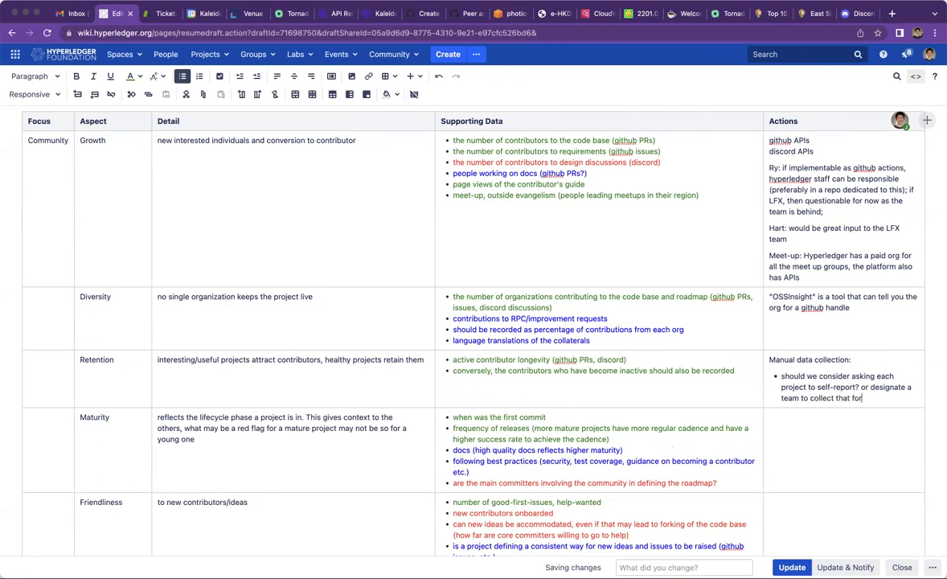
pyautogui.write(' all teams')
# Add a participant's bullet: the initial goal was finding all automate-able data sources
pyautogui.press('Return')
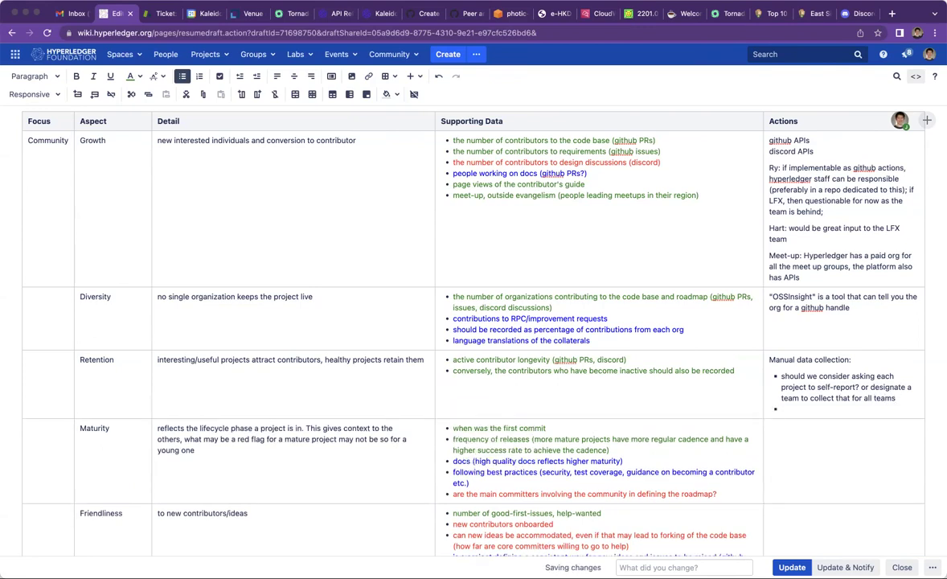
pyautogui.write('Tracy: our initial goal was to')
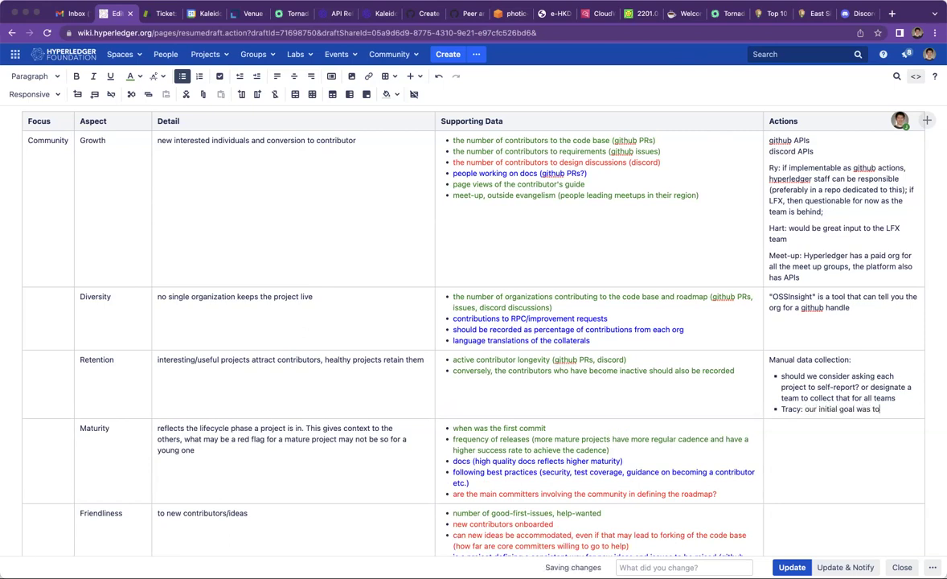
pyautogui.write(' find all automata')
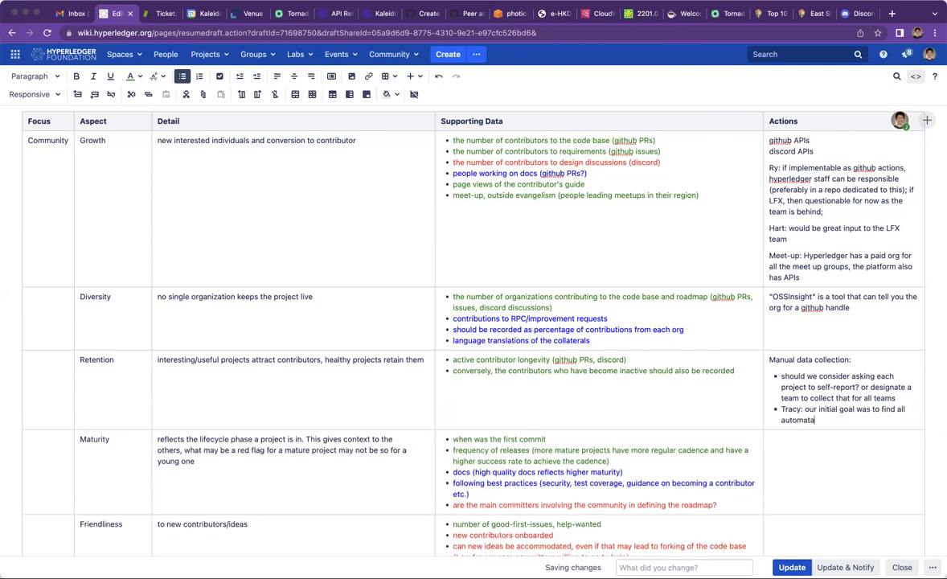
pyautogui.write('ble data sources')
pyautogui.click(814, 420)
pyautogui.write('e-')
pyautogui.press('End')
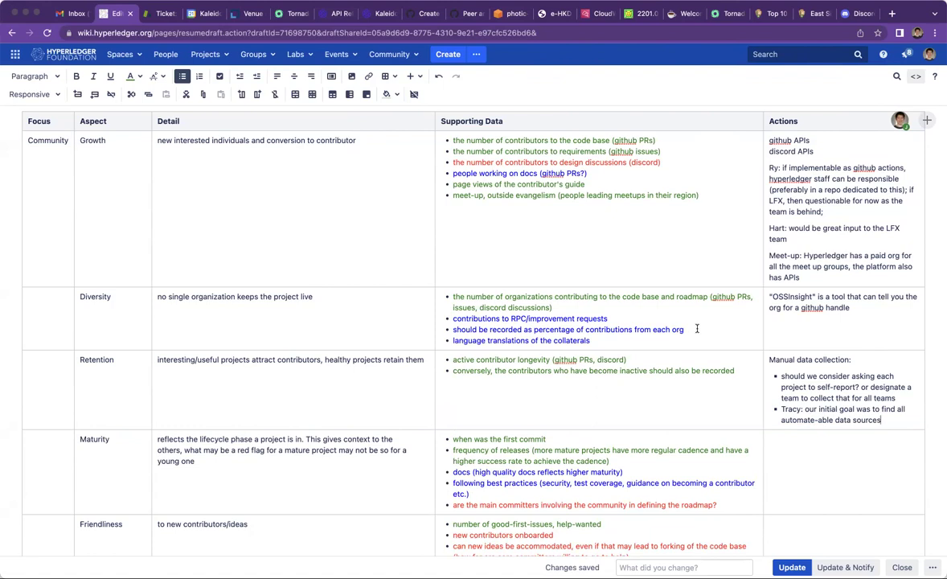
# Add a third bullet where a participant supports putting aside data sources that are not automate-able
pyautogui.scroll(2, 697, 328)
pyautogui.scroll(-2, 697, 328)
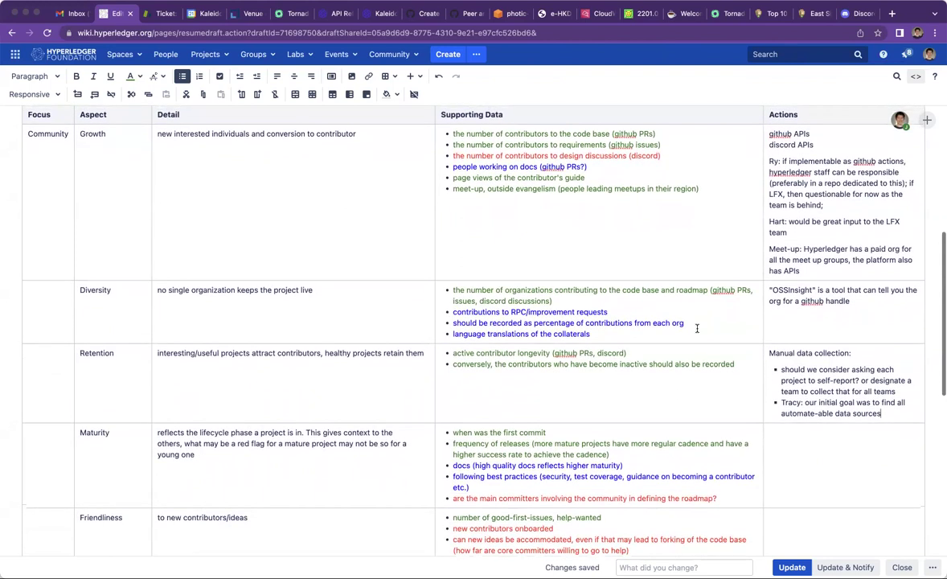
pyautogui.click(695, 323)
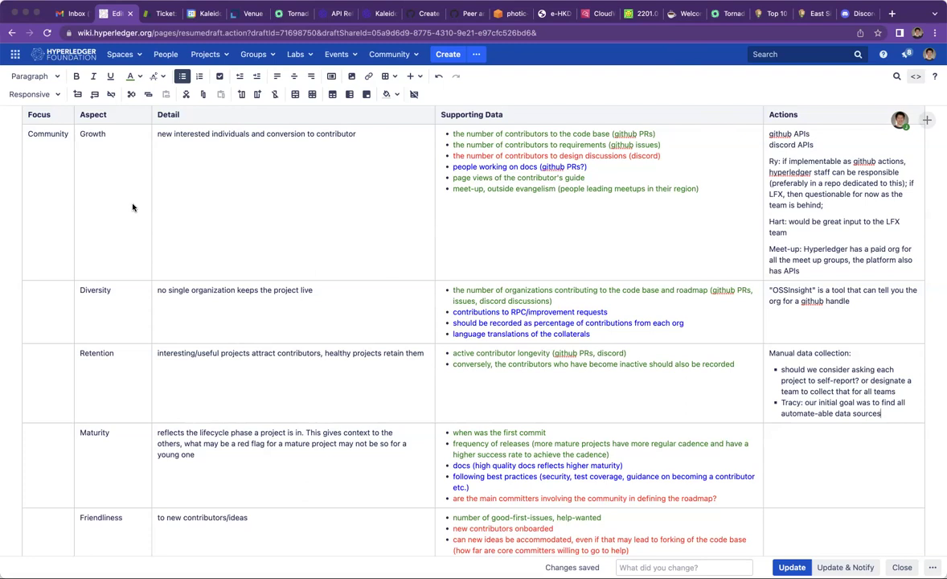
pyautogui.press('Return')
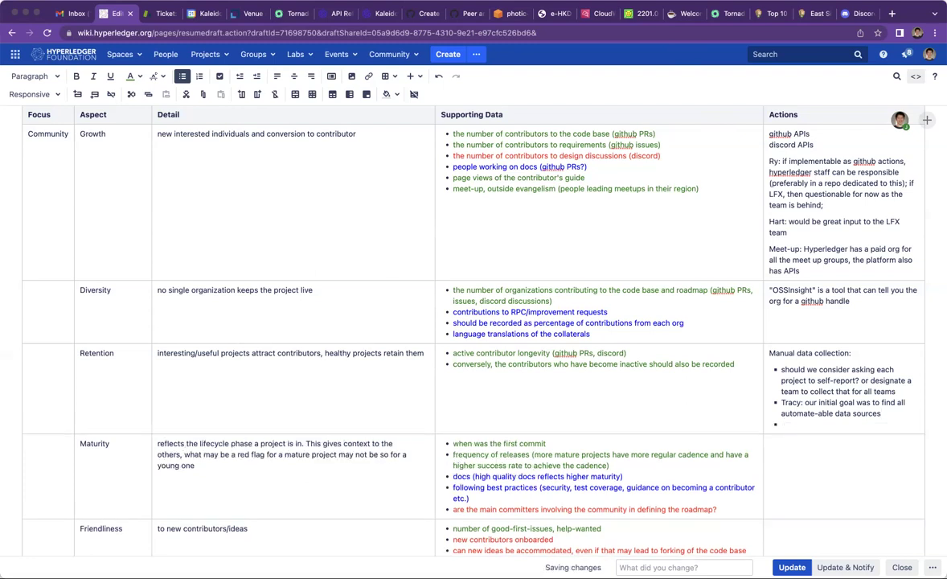
pyautogui.write('Jus')
pyautogui.press('BackSpace')
pyautogui.press('BackSpace')
pyautogui.press('BackSpace')
pyautogui.write('Peter:')
pyautogui.write('yes support the proposal to ')
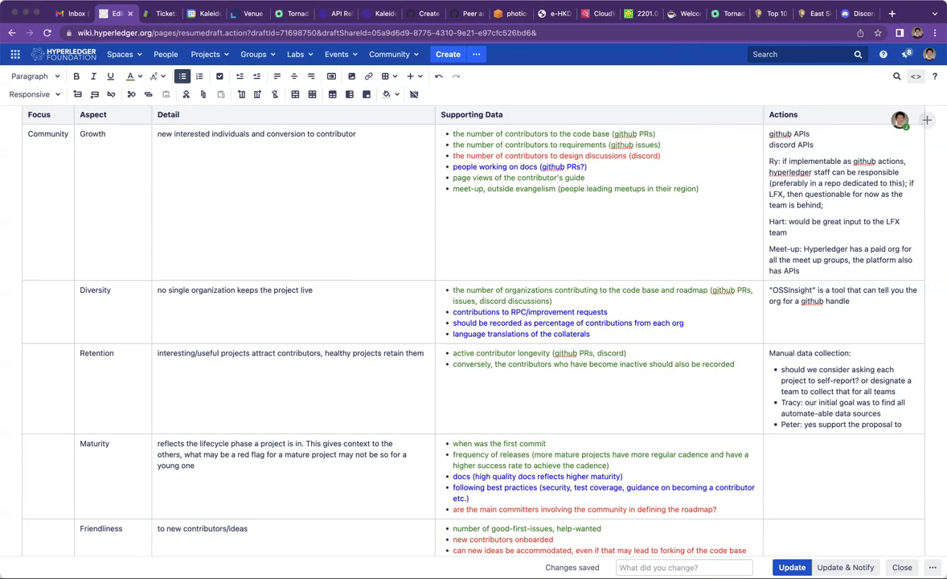
pyautogui.write('put asi')
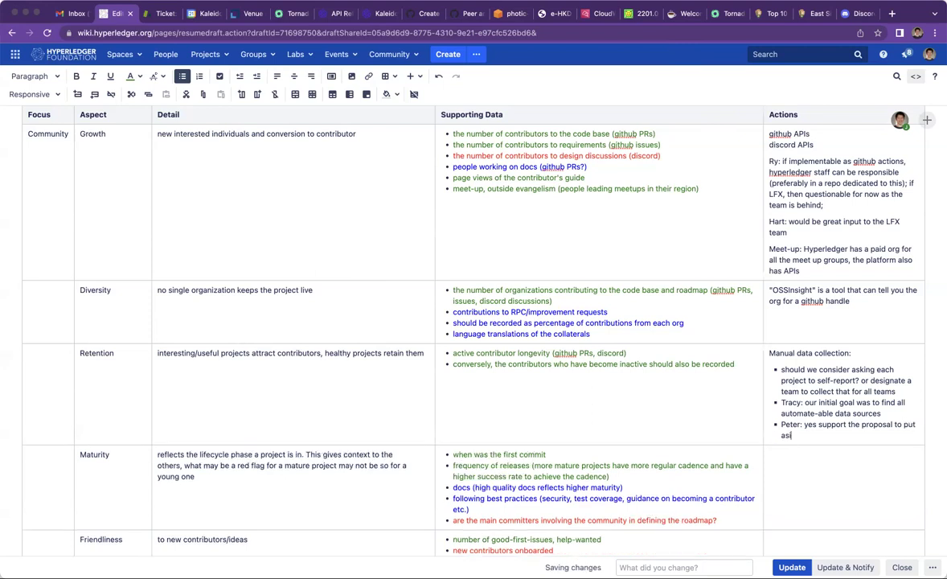
pyautogui.write('de those that are nt')
pyautogui.press('BackSpace')
pyautogui.write('ot automate-a')
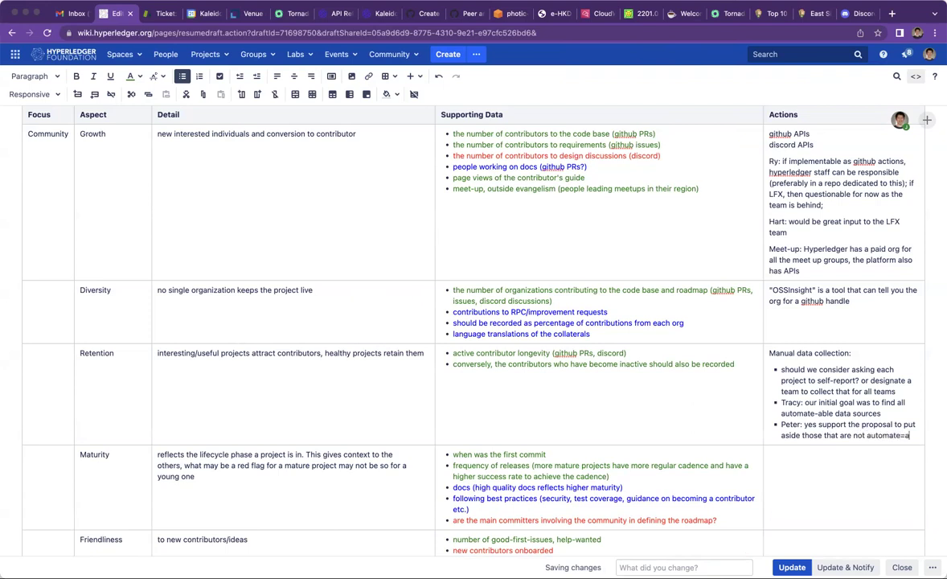
pyautogui.write('ble')
pyautogui.scroll(-4, 647, 392)
pyautogui.scroll(-5, 647, 391)
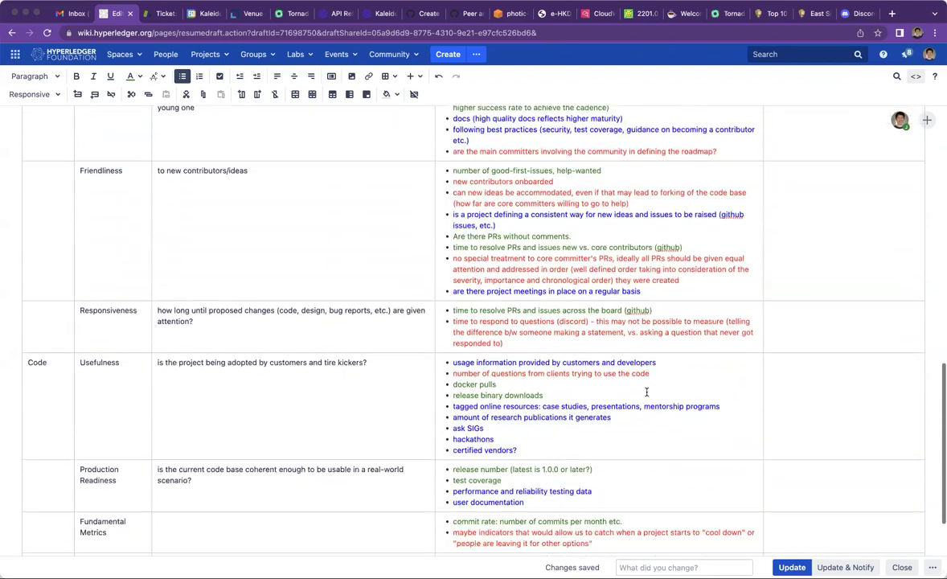
pyautogui.scroll(8, 647, 391)
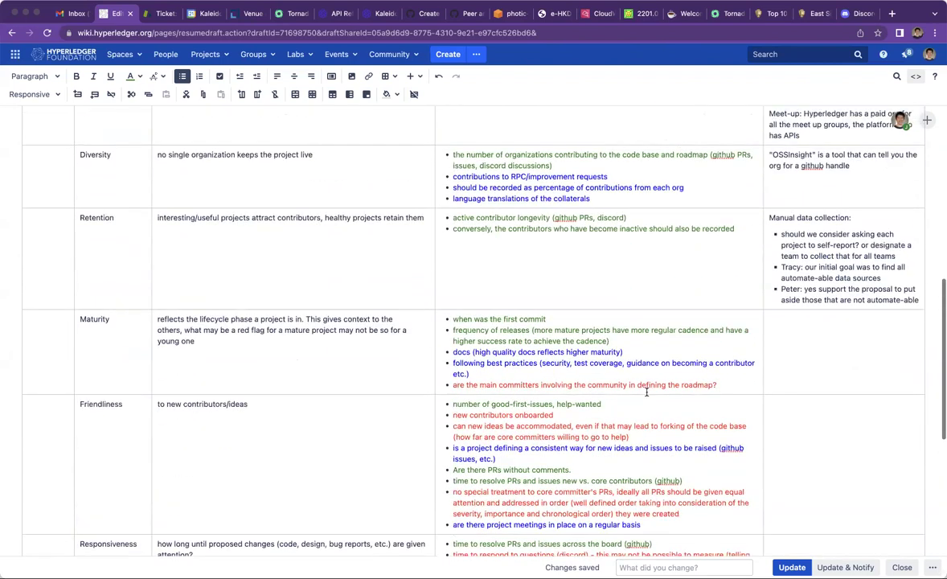
pyautogui.scroll(1, 769, 166)
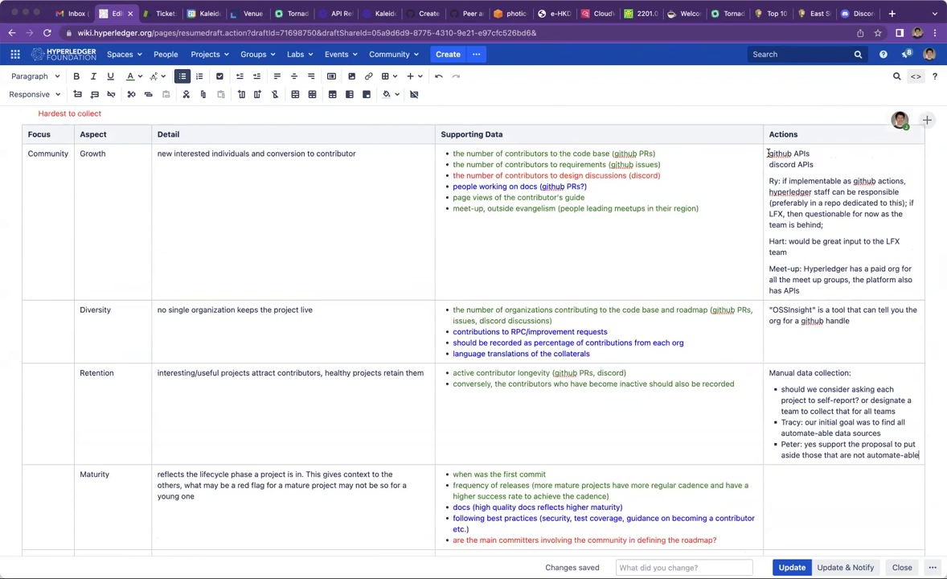
pyautogui.moveTo(769, 153); pyautogui.dragTo(820, 164)
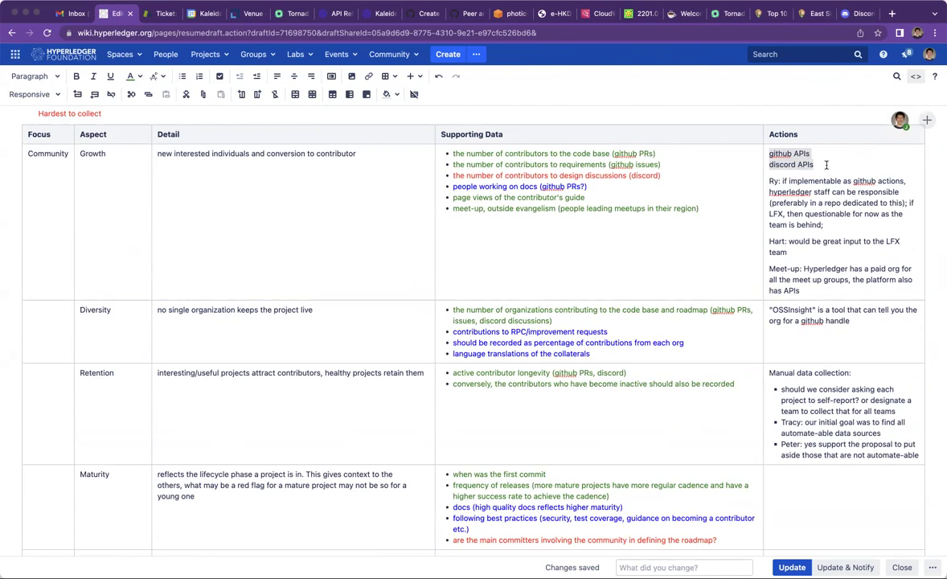
pyautogui.click(785, 268)
pyautogui.scroll(-5, 694, 332)
pyautogui.scroll(-1, 695, 332)
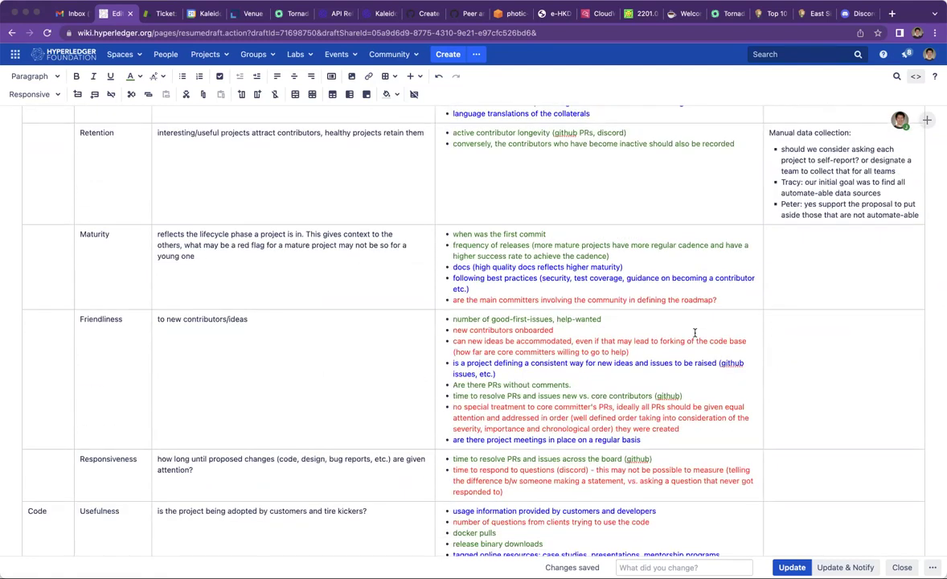
pyautogui.scroll(-1, 694, 332)
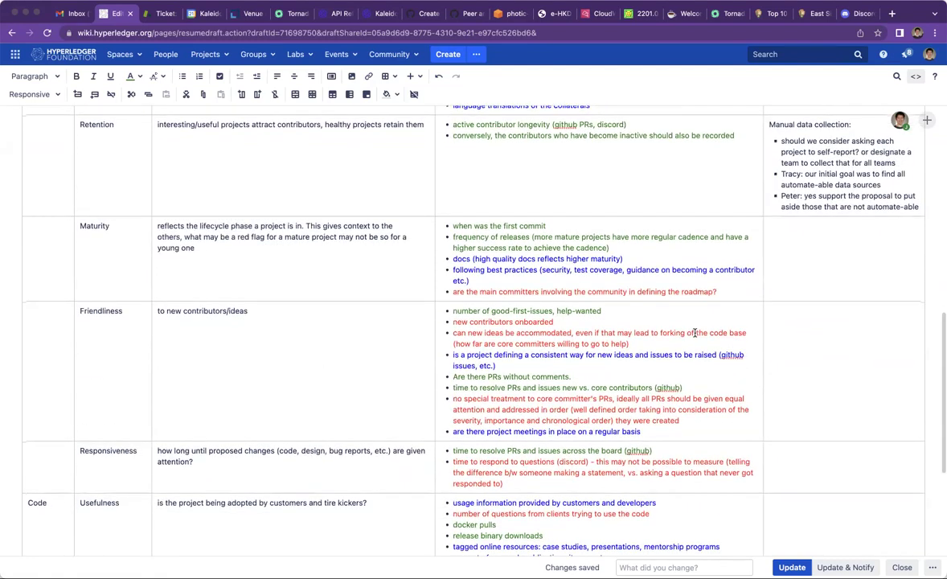
pyautogui.click(683, 318)
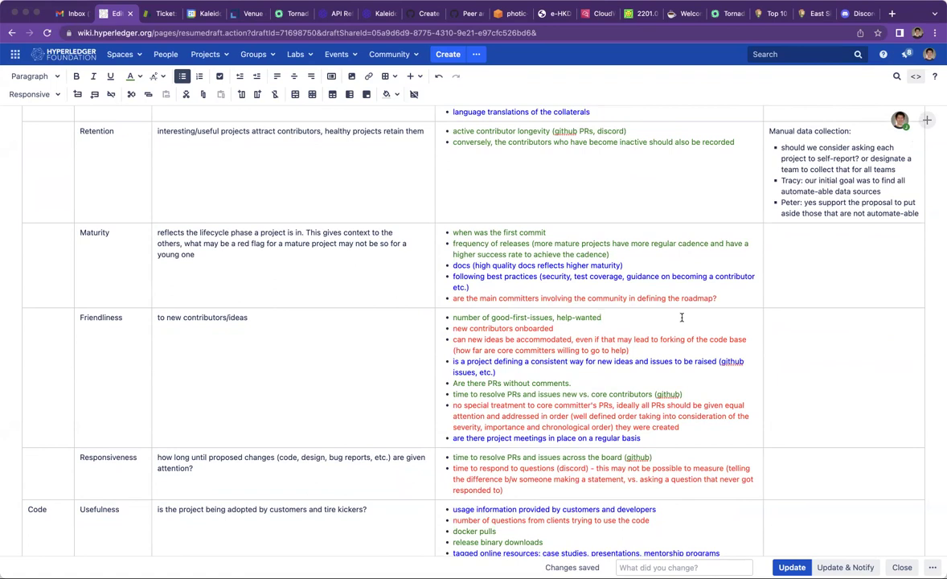
pyautogui.scroll(-3, 682, 318)
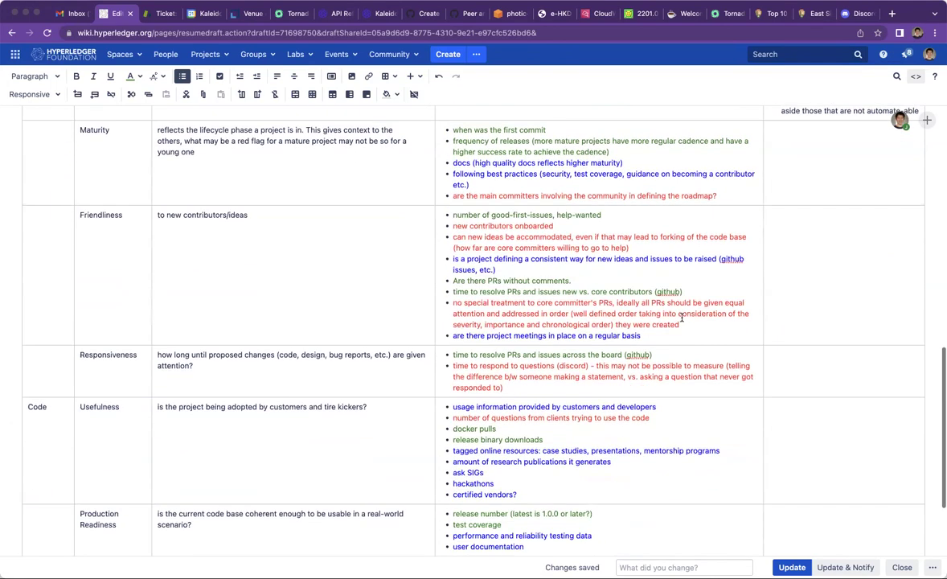
pyautogui.scroll(2, 682, 317)
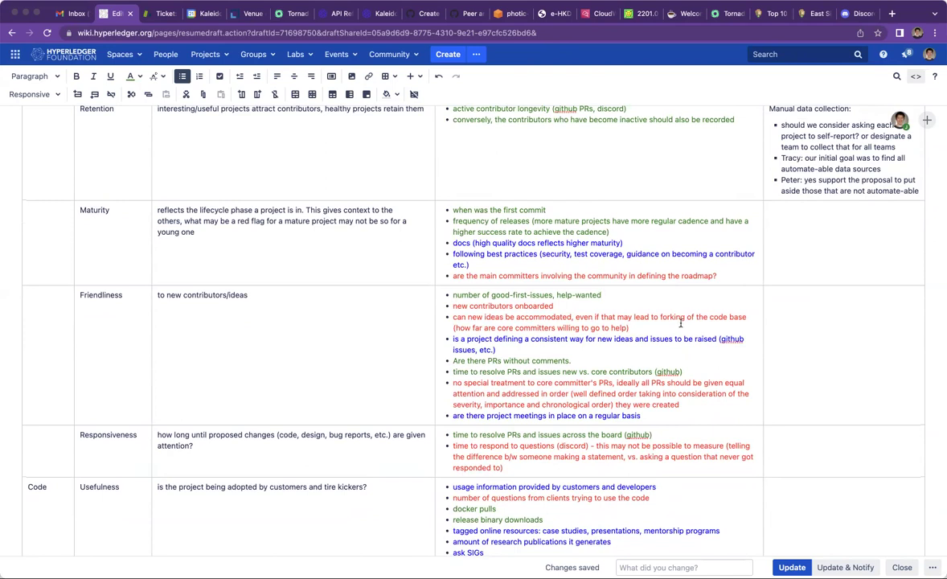
pyautogui.scroll(-2, 667, 328)
pyautogui.scroll(-4, 667, 328)
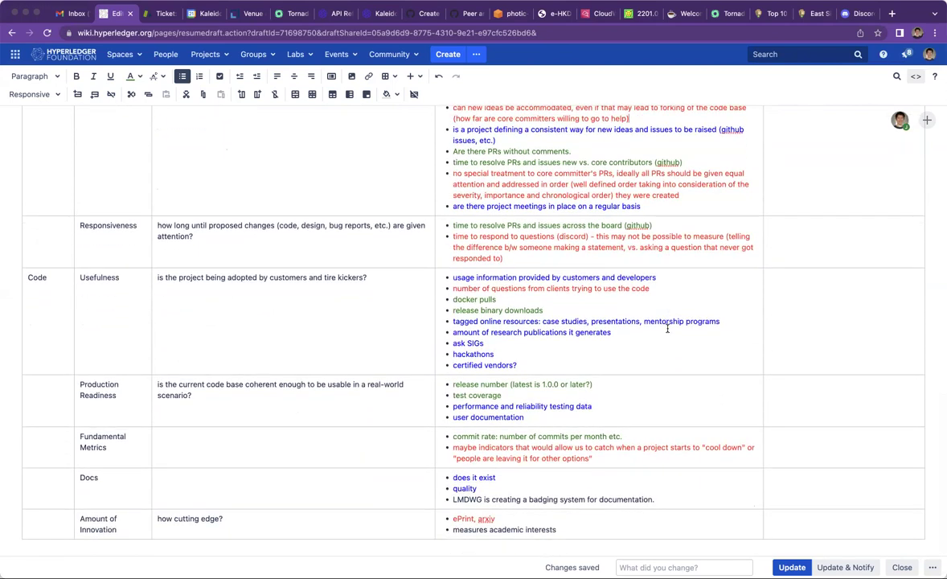
pyautogui.scroll(6, 667, 328)
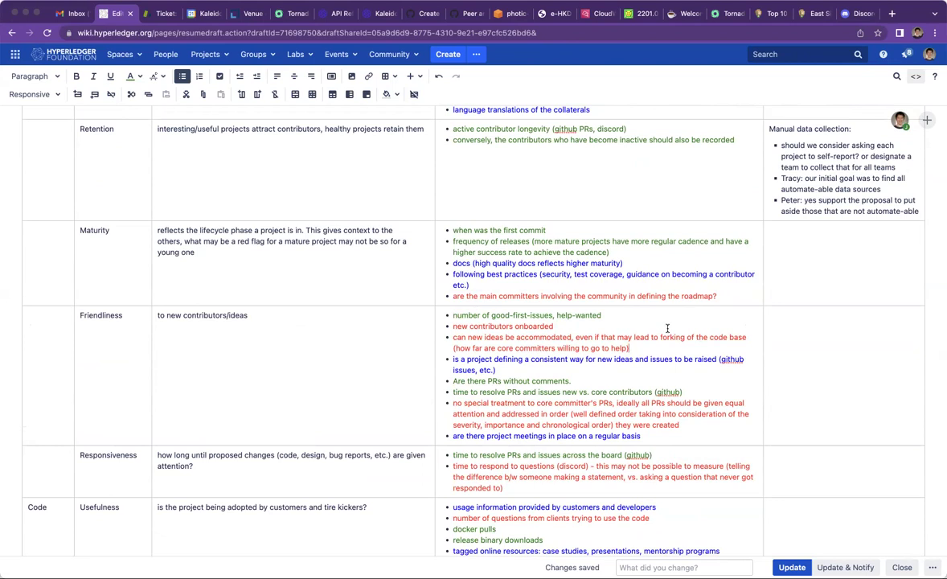
pyautogui.scroll(-5, 667, 328)
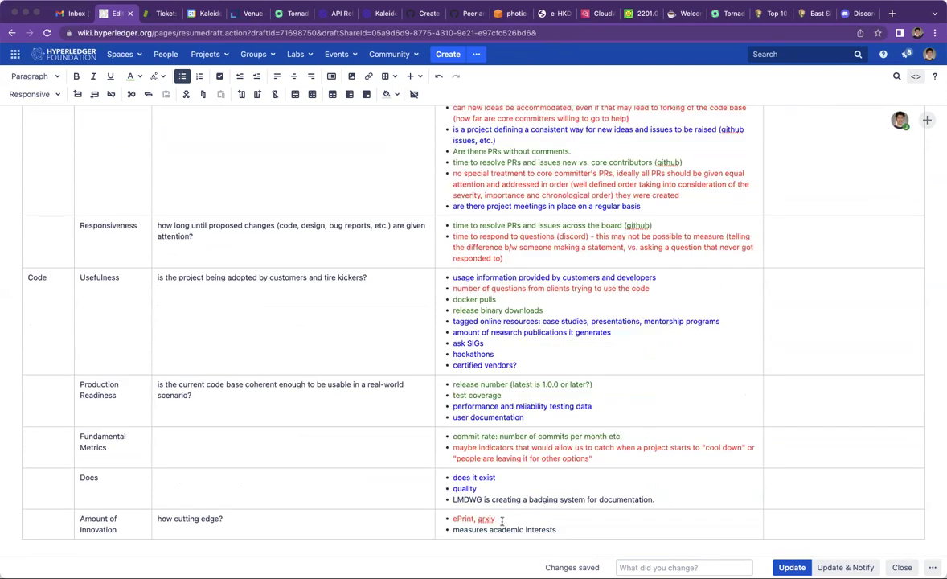
pyautogui.moveTo(501, 519); pyautogui.dragTo(452, 518)
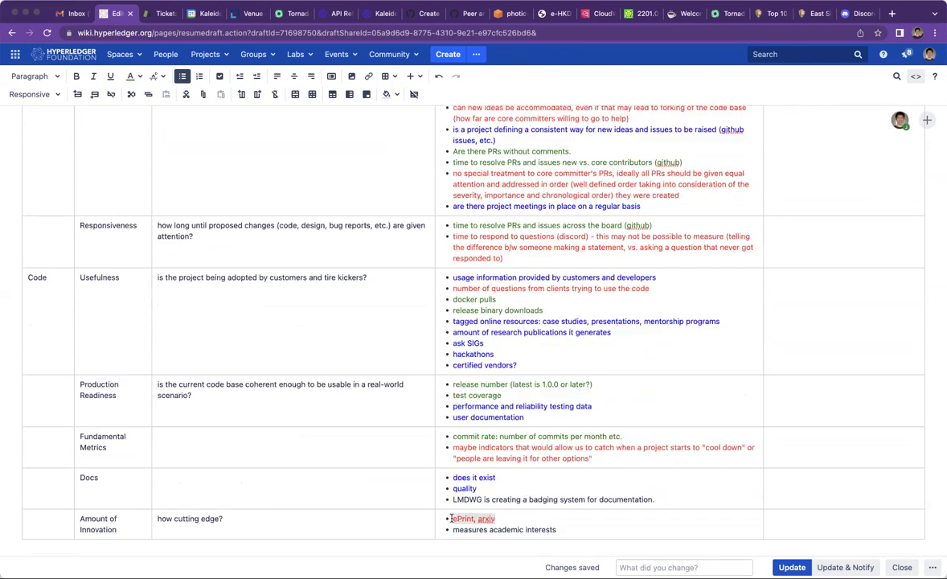
pyautogui.click(510, 518)
pyautogui.scroll(10, 510, 518)
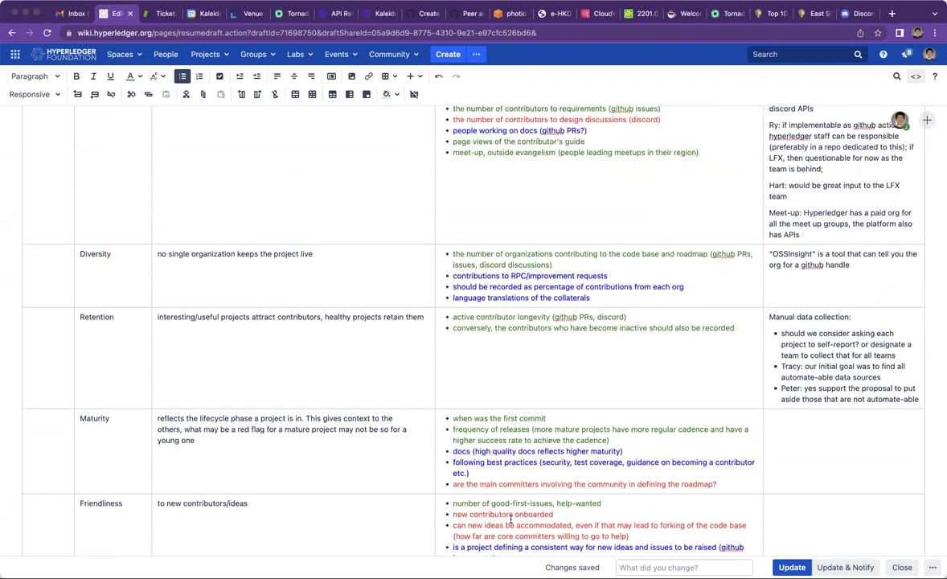
pyautogui.click(878, 434)
pyautogui.click(872, 398)
# Begin a 'Would it make sense' line and move the Manual data collection notes below the metrics table
pyautogui.press('Return')
pyautogui.press('Return')
pyautogui.write('Would it make sense')
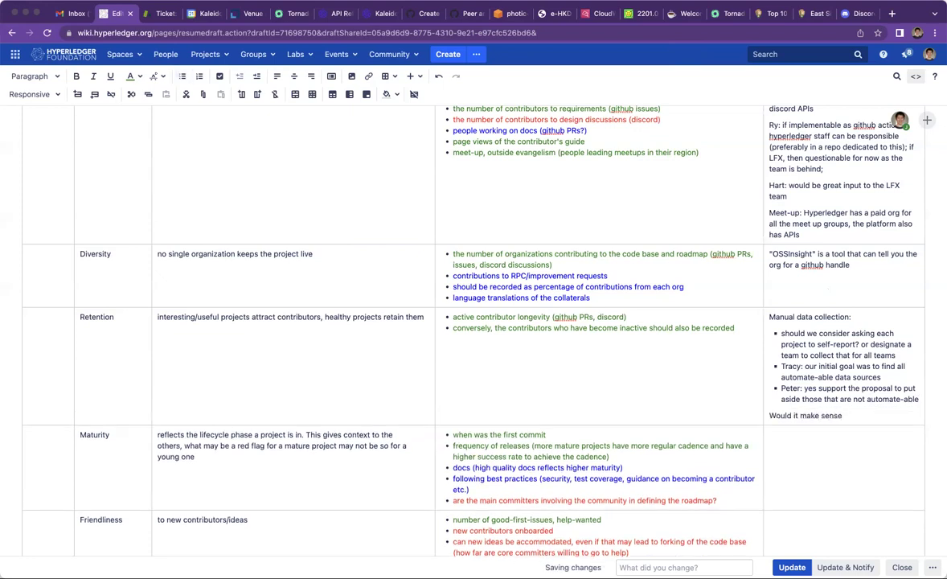
pyautogui.hotkey('shift', 'Up')
pyautogui.hotkey('shift', 'Up')
pyautogui.hotkey('shift', 'Up')
pyautogui.hotkey('shift', 'Up')
pyautogui.hotkey('shift', 'Up')
pyautogui.hotkey('shift', 'Up')
pyautogui.hotkey('shift', 'Up')
pyautogui.hotkey('shift', 'Up')
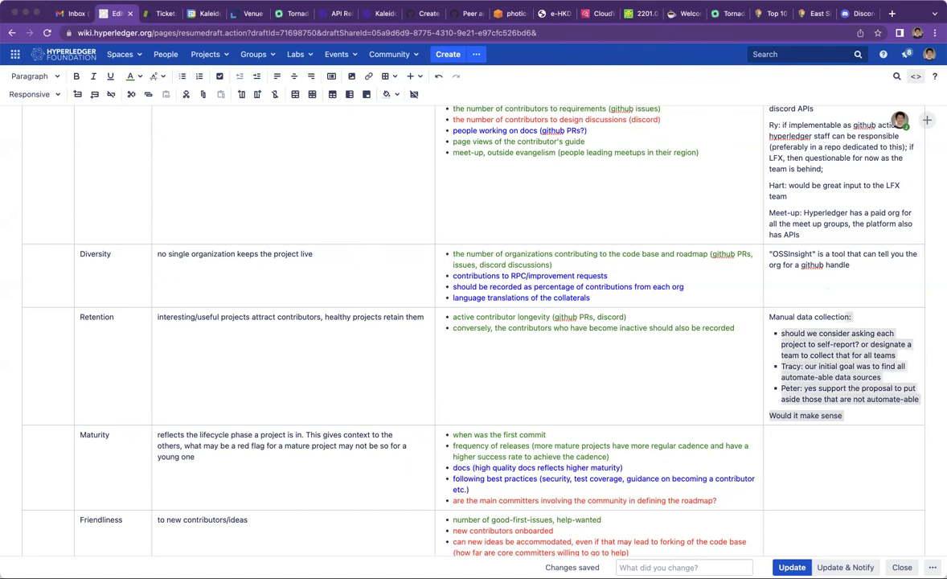
pyautogui.hotkey('shift', 'Home')
pyautogui.hotkey('ctrl', 'c')
pyautogui.press('BackSpace')
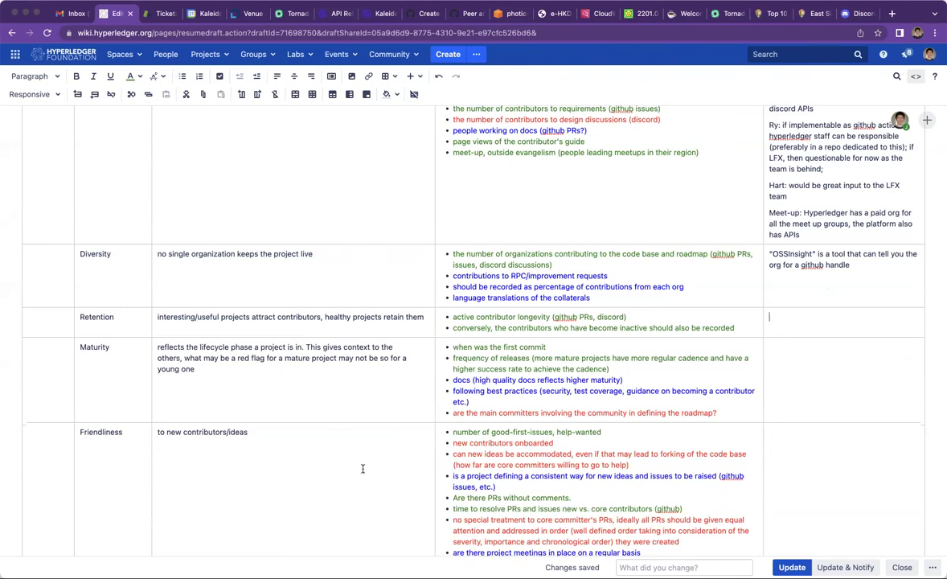
pyautogui.scroll(-5, 363, 467)
pyautogui.click(340, 545)
pyautogui.hotkey('ctrl', 'v')
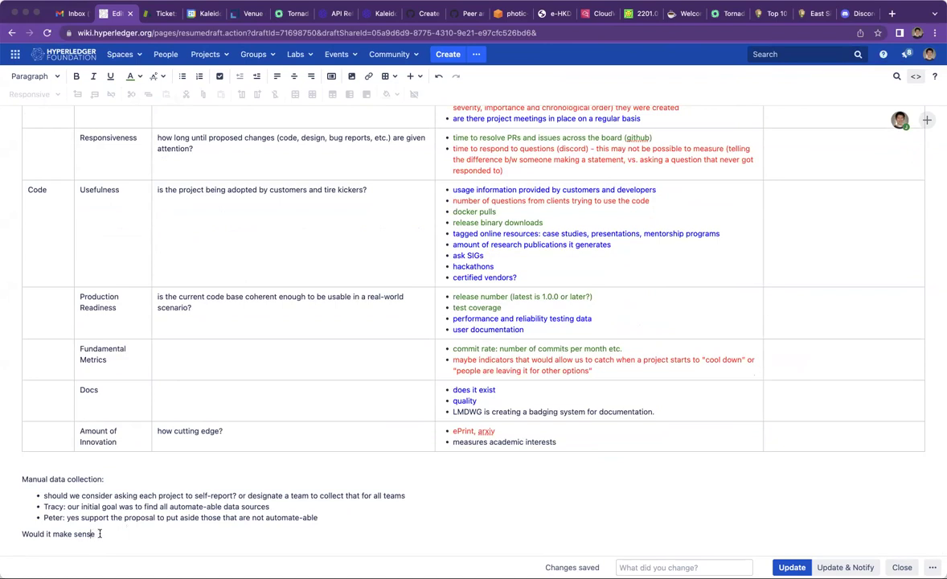
# Finish the question: 'Would it make sense to allow folks to report data that are manually collected?'
pyautogui.write('to allow folks to ')
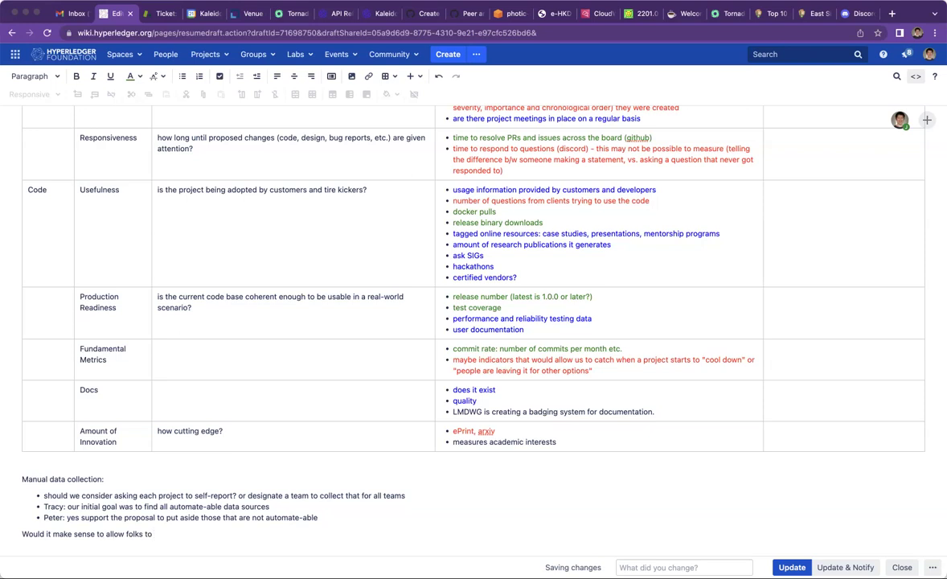
pyautogui.write('report data that arem')
pyautogui.press('BackSpace')
pyautogui.write('manual')
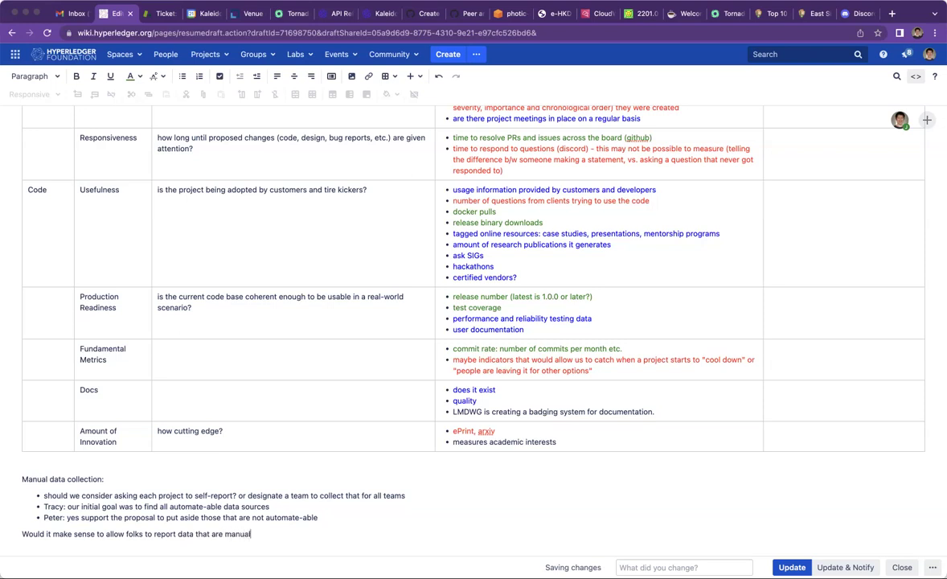
pyautogui.write('ly collected?')
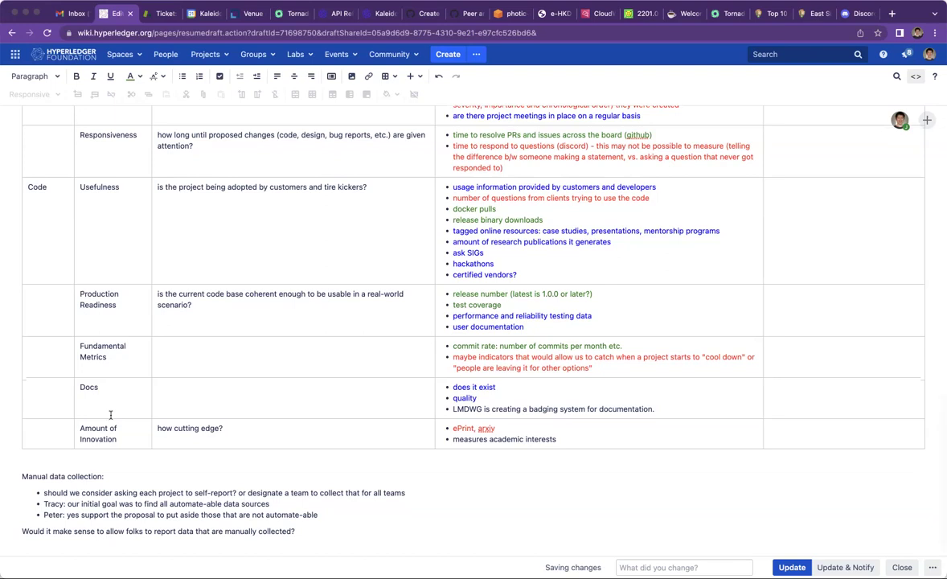
# Add a participant's bullet: consider whether such data counts toward project health; optional for now
pyautogui.press('Return')
pyautogui.click(182, 75)
pyautogui.write('Peter: how')
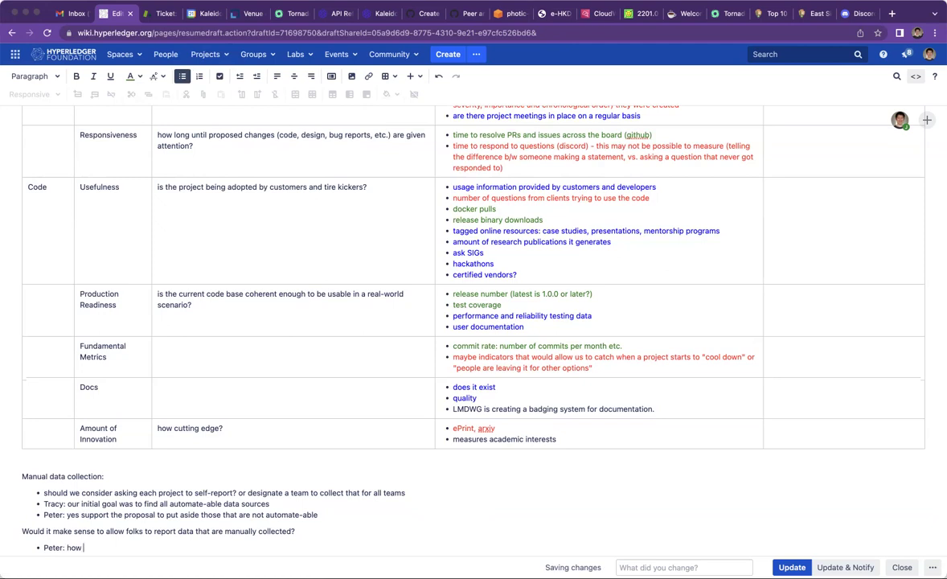
pyautogui.press('BackSpace')
pyautogui.press('BackSpace')
pyautogui.press('BackSpace')
pyautogui.write('we should consider if they should be taken')
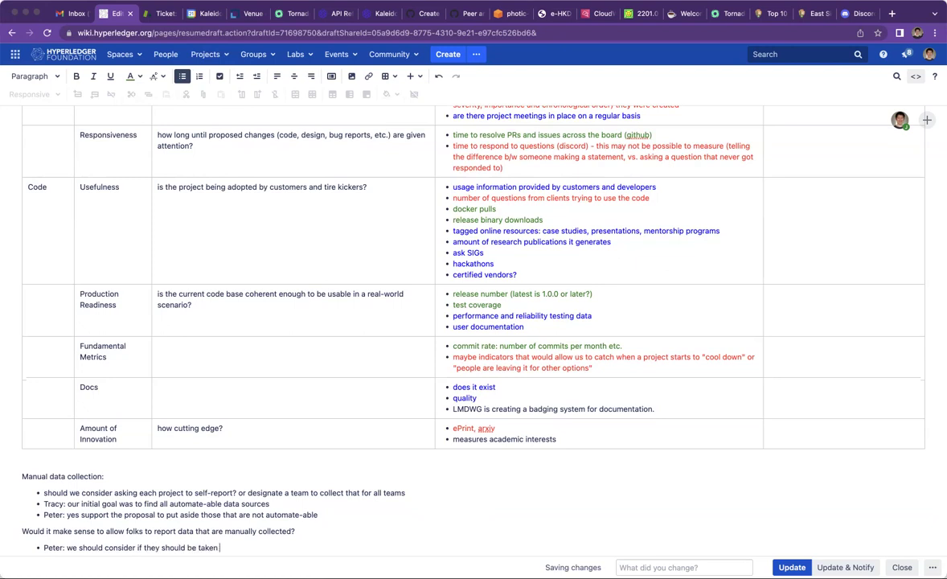
pyautogui.write(" into account for evaluating a project's health")
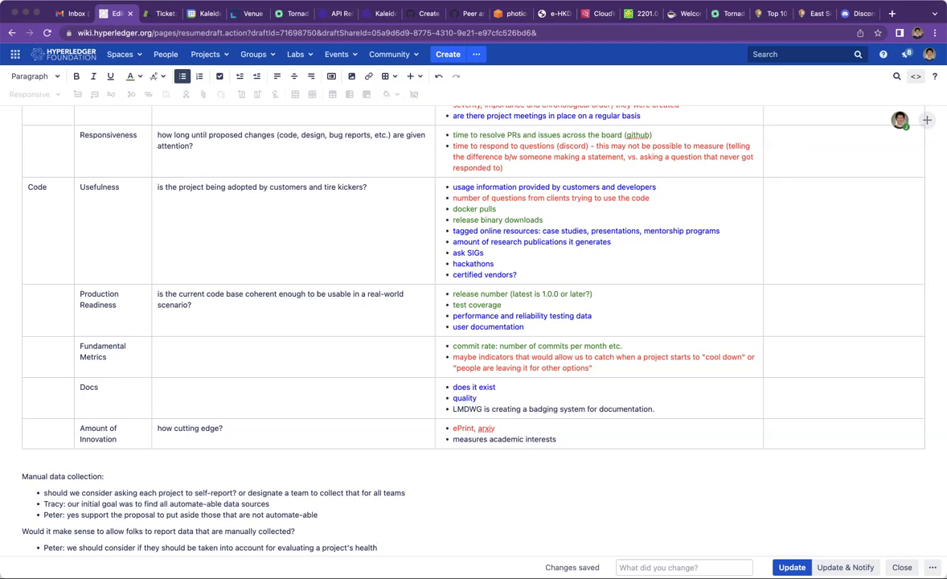
pyautogui.write('.')
pyautogui.write('for now that sho')
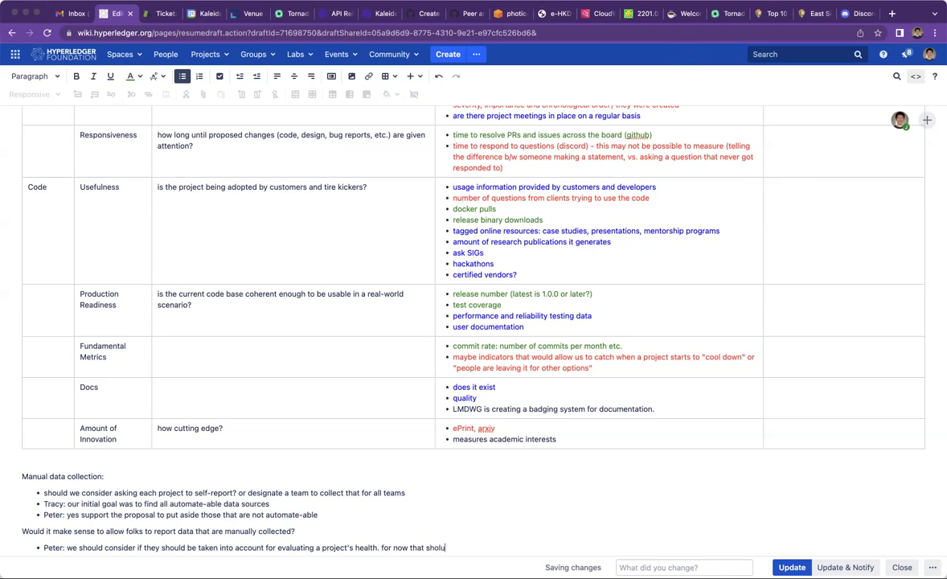
pyautogui.write('uld be optional')
# Add another participant's bullet: an existing page already does some of this, link to be posted to chat
pyautogui.press('Return')
pyautogui.write('Bob')
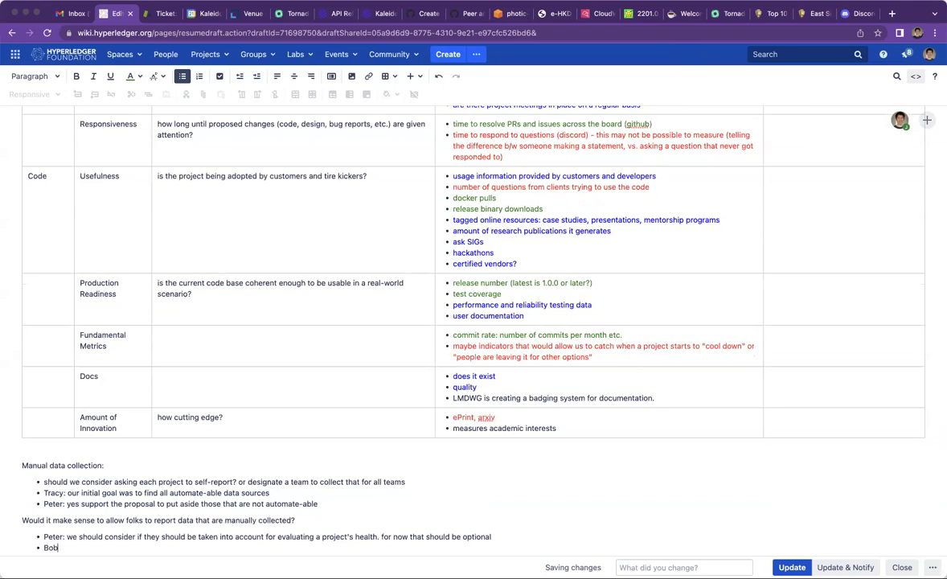
pyautogui.write('bie:')
pyautogui.write("there's an existing page for")
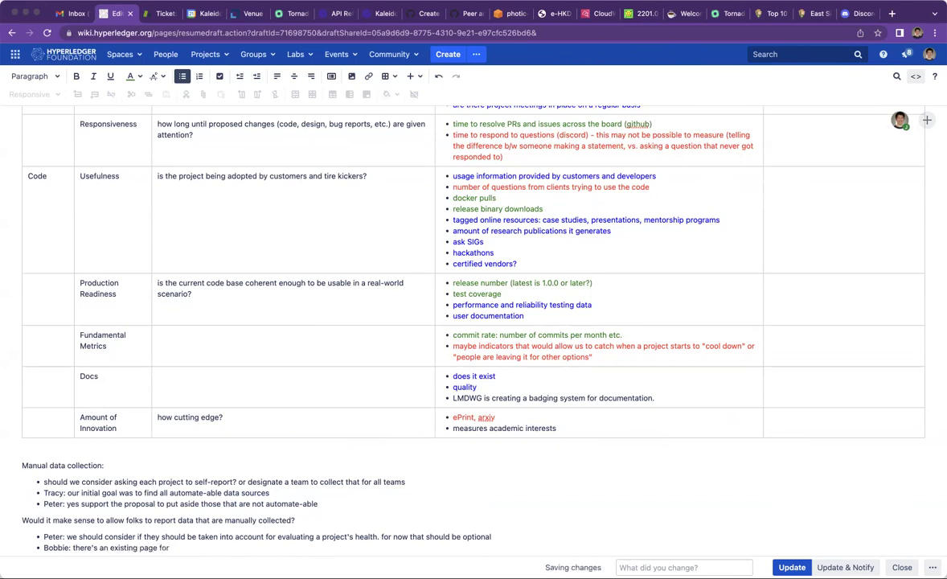
pyautogui.press('BackSpace')
pyautogui.press('BackSpace')
pyautogui.press('BackSpace')
pyautogui.press('BackSpace')
pyautogui.write('that does some of this already')
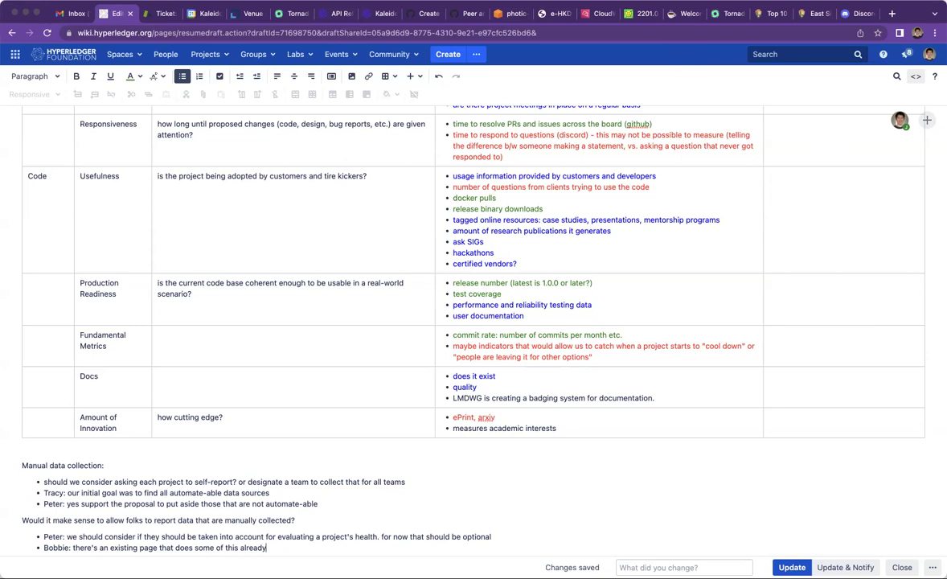
pyautogui.write(' (link will be posted to the')
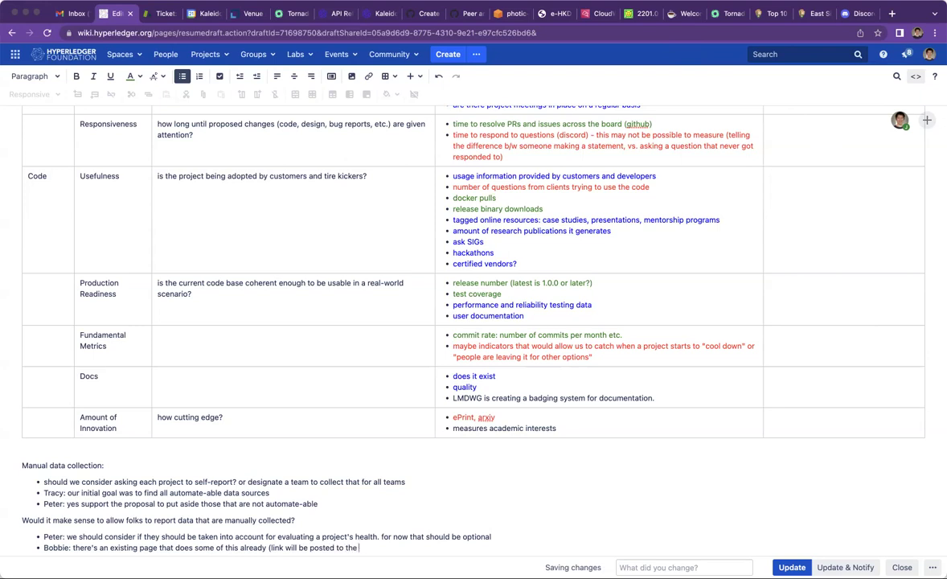
pyautogui.write(' chat)')
pyautogui.press('Return')
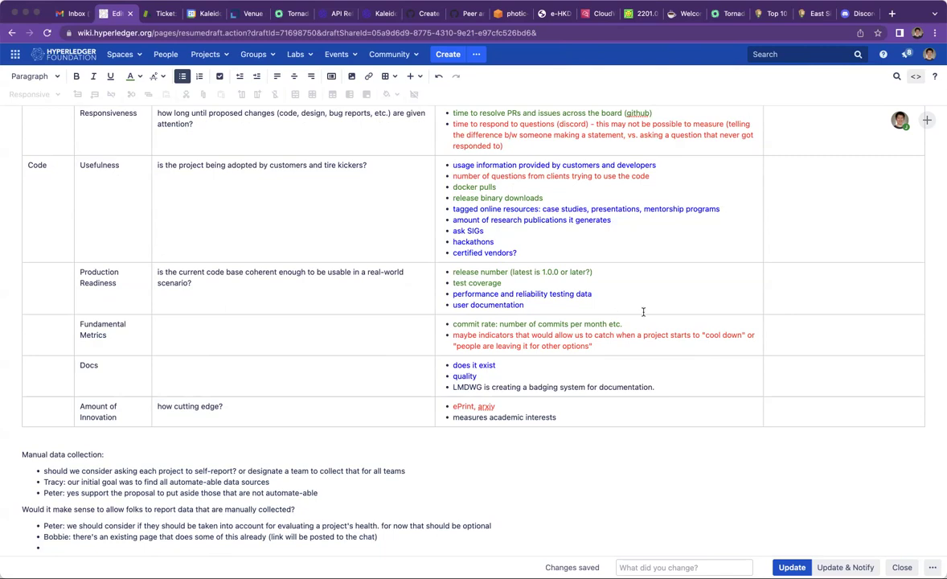
pyautogui.scroll(10, 661, 311)
pyautogui.scroll(-10, 692, 312)
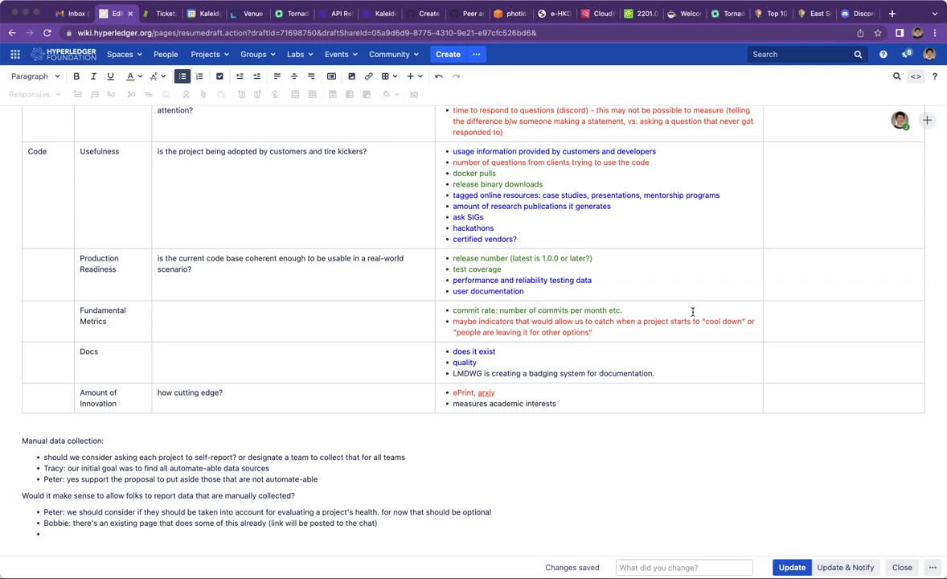
pyautogui.scroll(5, 692, 311)
pyautogui.scroll(6, 692, 311)
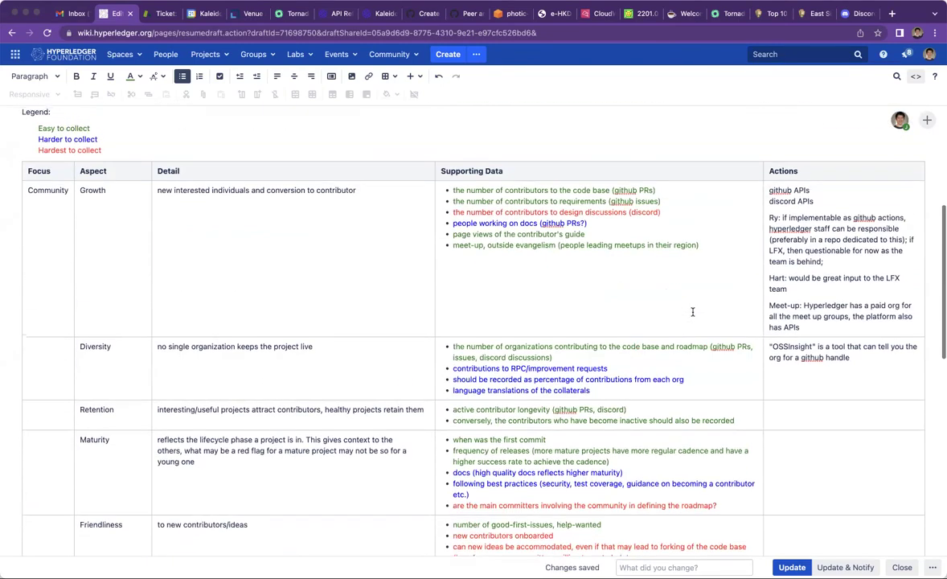
pyautogui.scroll(-2, 692, 311)
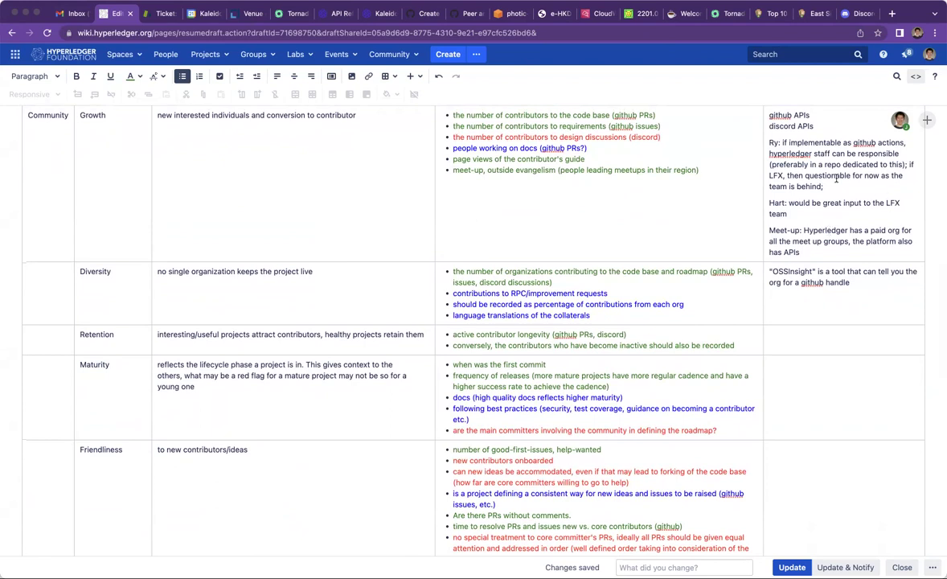
pyautogui.scroll(1, 769, 164)
# Cut the Growth row's Actions notes, from the github APIs lines to the Meet-up note, out of the cell
pyautogui.click(770, 131)
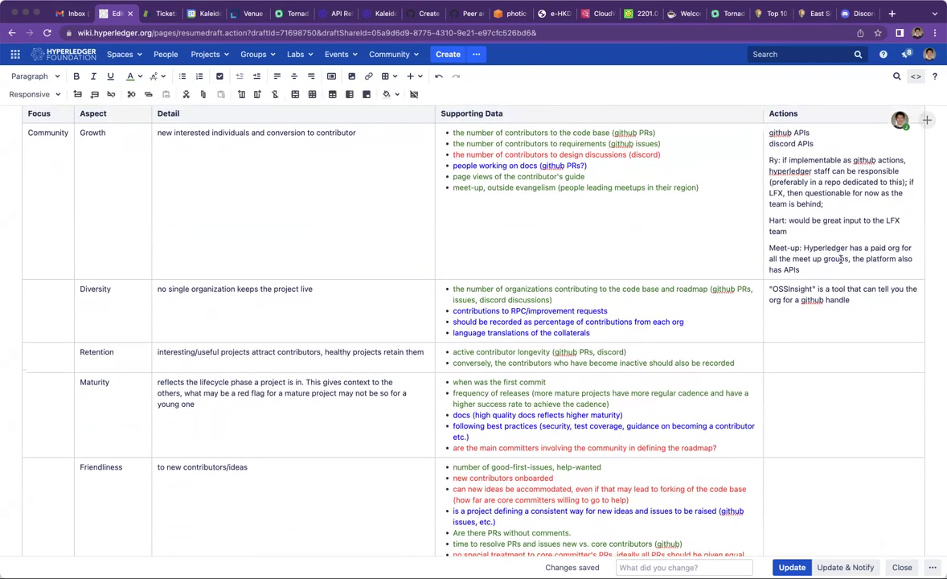
pyautogui.keyDown('shift'); pyautogui.click(823, 271); pyautogui.keyUp('shift')
pyautogui.press('super+c')
pyautogui.press('BackSpace')
# Paste the notes below the table above 'Manual data collection:' and remove the leftover blank line
pyautogui.scroll(-3, 442, 512)
pyautogui.scroll(-10, 442, 512)
pyautogui.click(20, 447)
pyautogui.press('super+v')
pyautogui.press('Return')
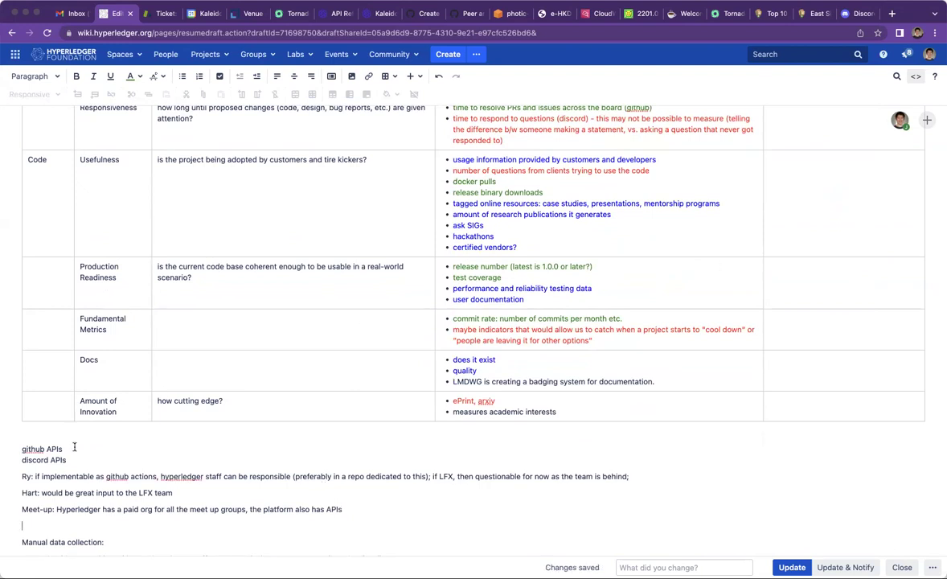
pyautogui.press('BackSpace')
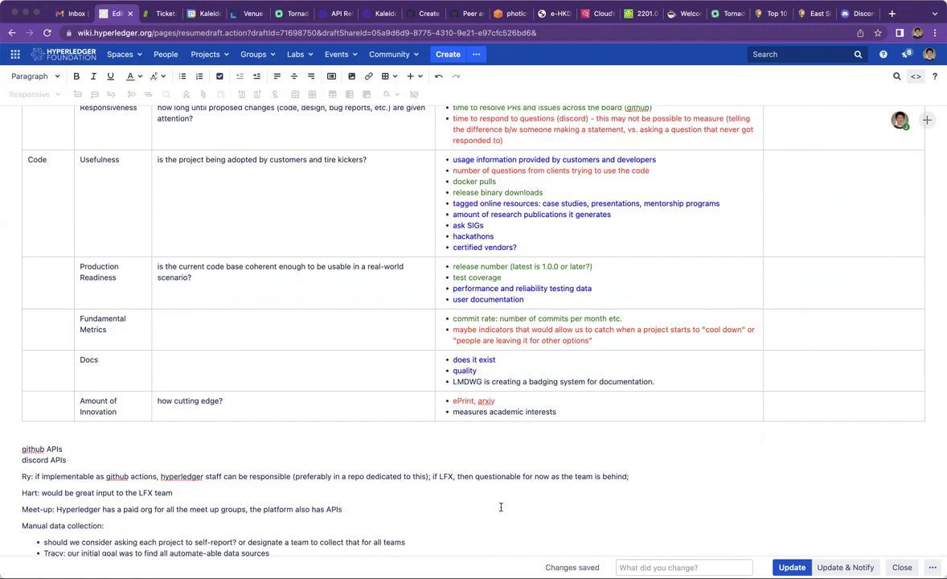